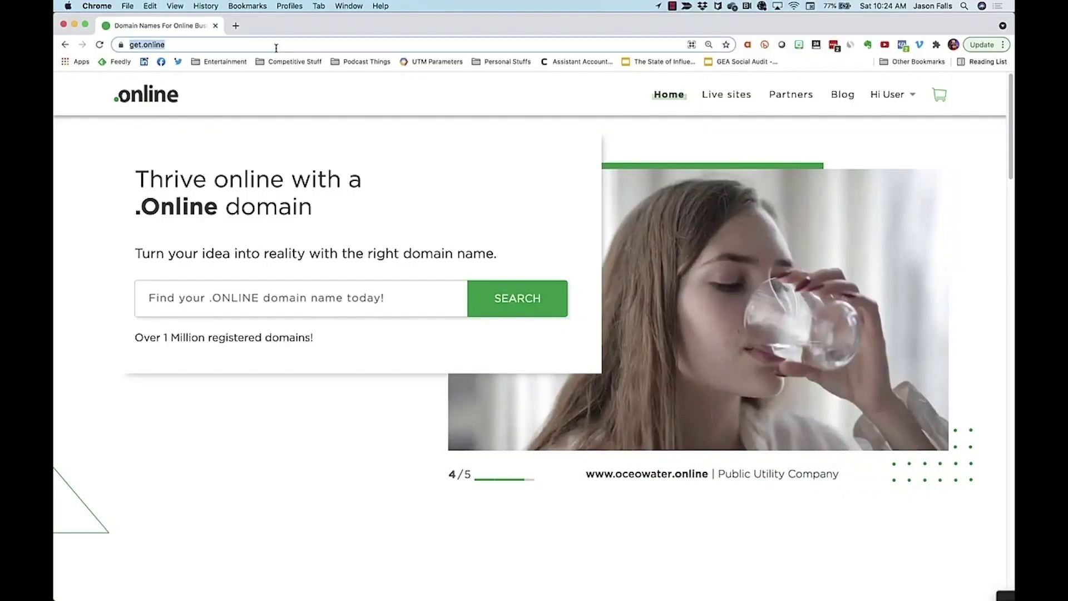
# Load squarespace.com in Chrome and begin creating a new site
pyautogui.write('squarespace.com')
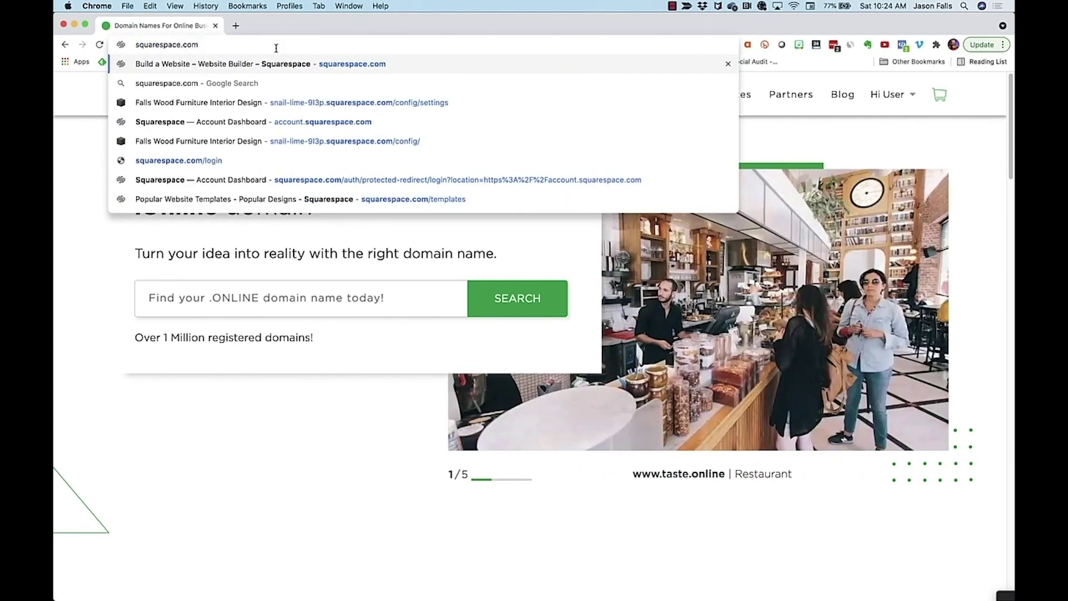
pyautogui.press('Return')
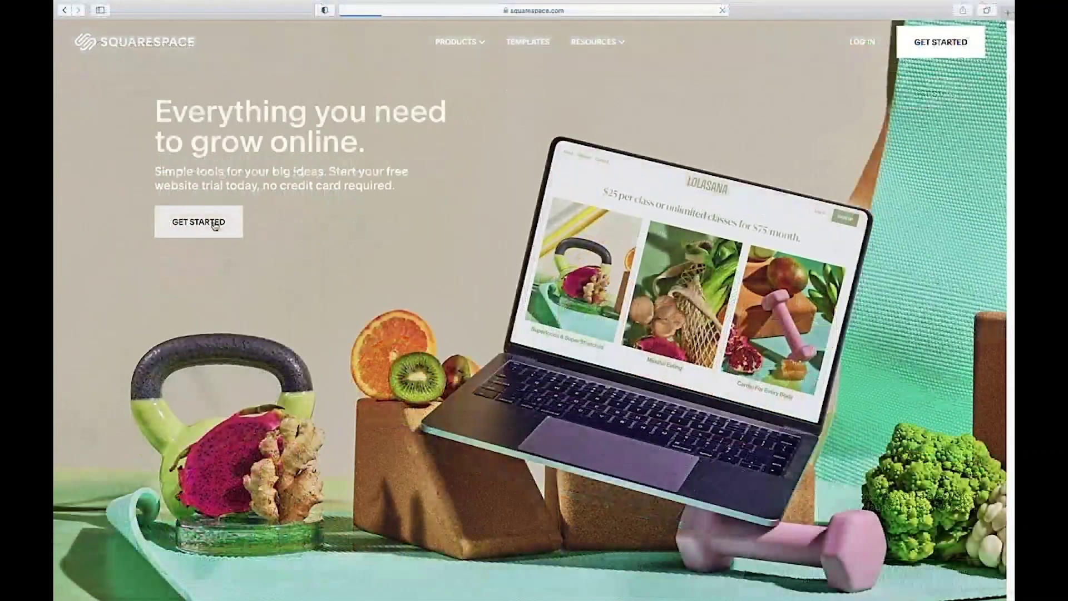
pyautogui.click(216, 223)
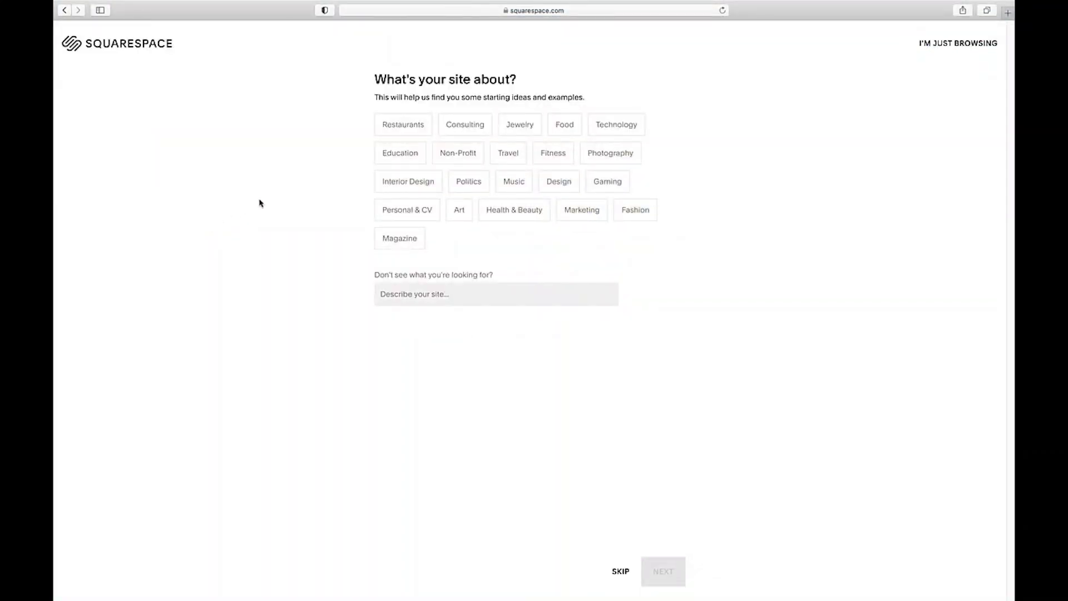
# Choose Interior Design, then pick appointments, selling products and services, marketing, and blogging as goals
pyautogui.click(411, 190)
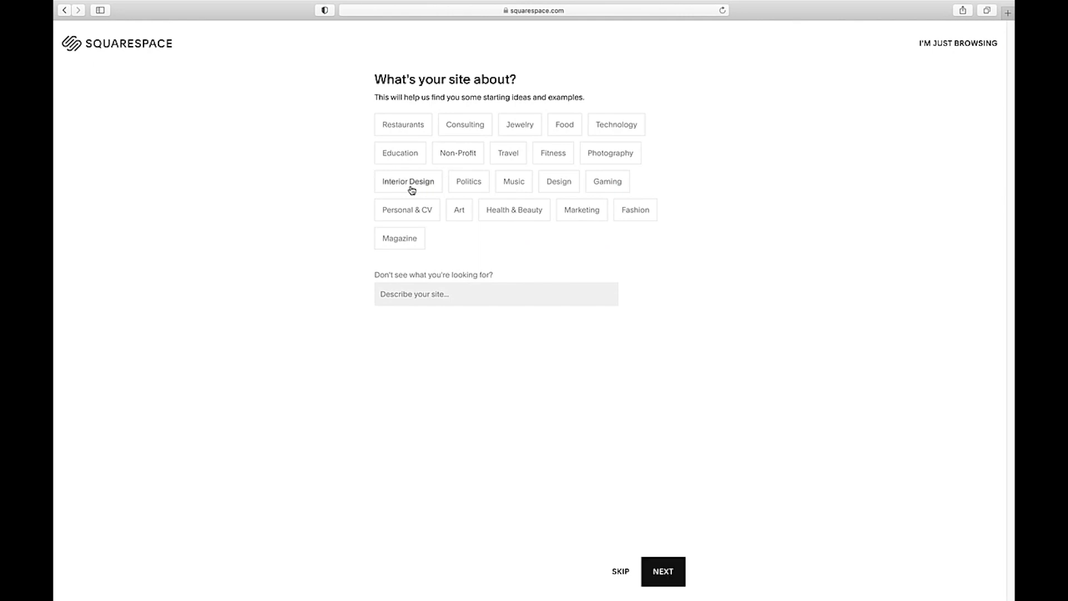
pyautogui.click(671, 585)
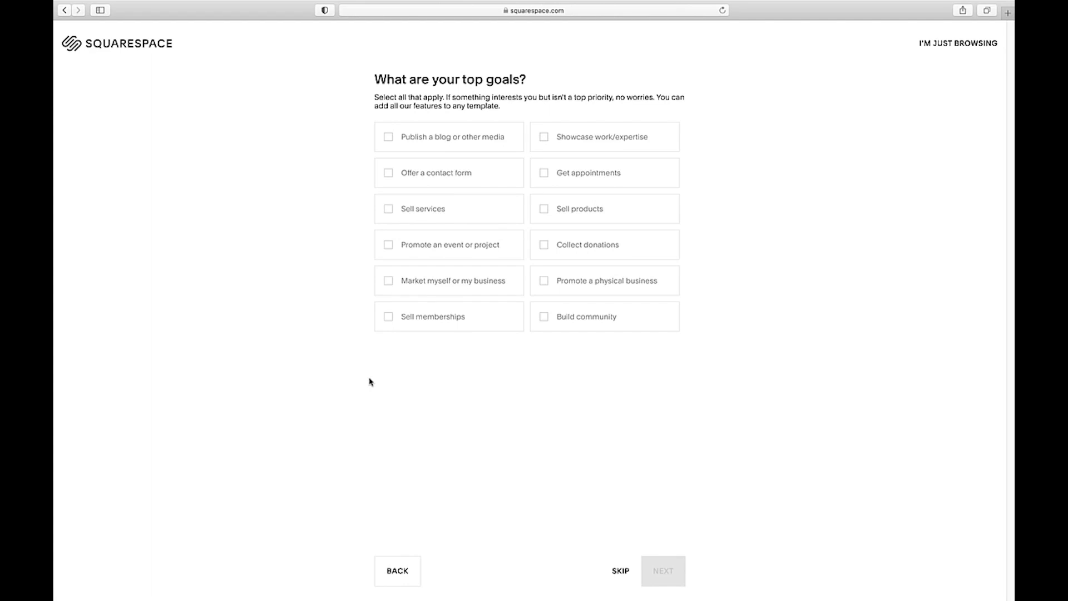
pyautogui.click(546, 174)
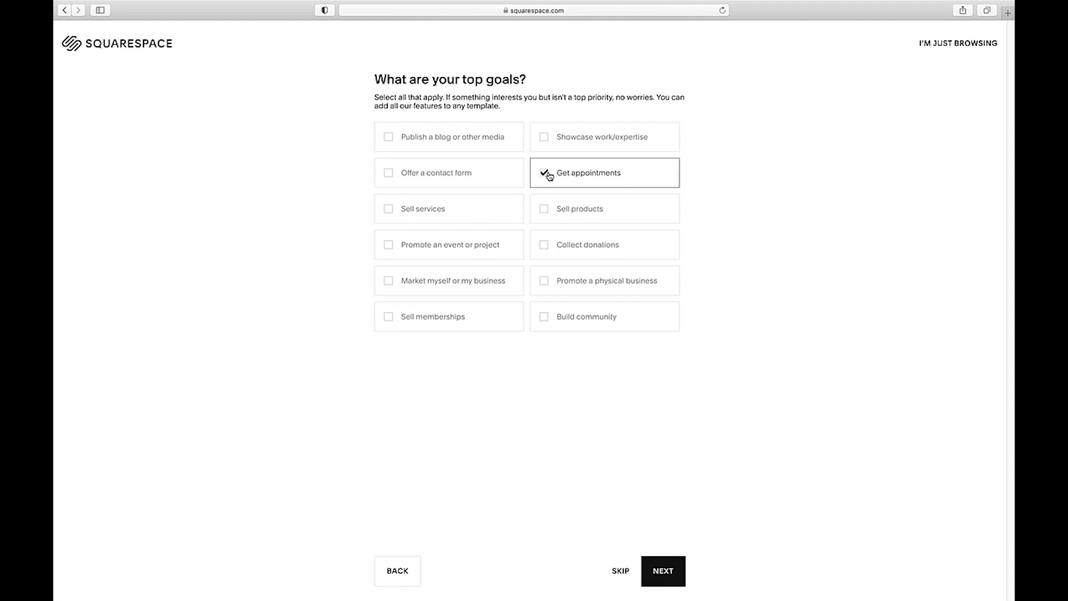
pyautogui.click(546, 212)
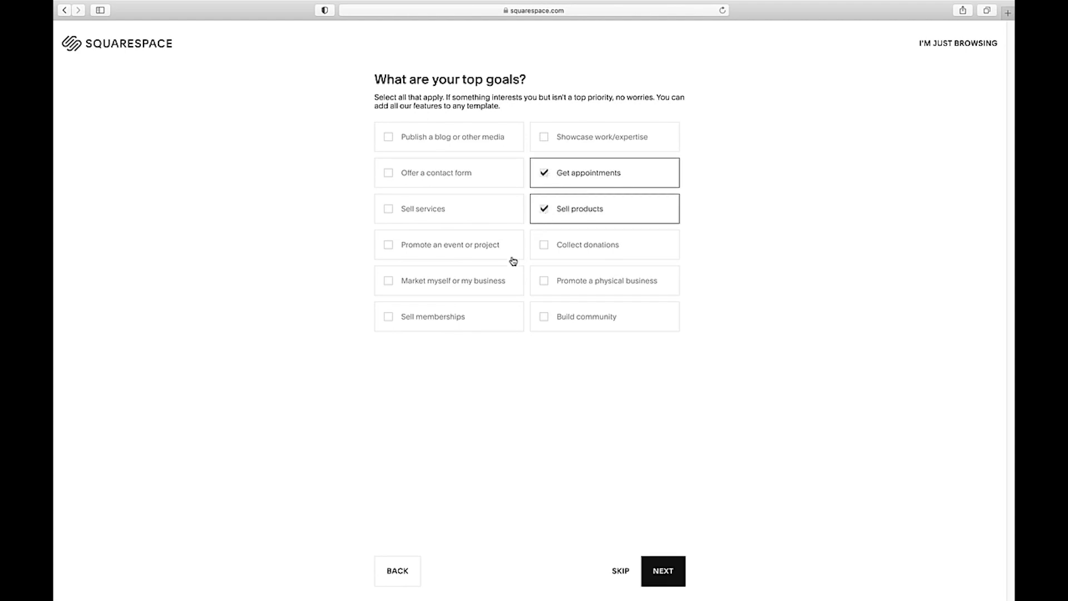
pyautogui.click(388, 210)
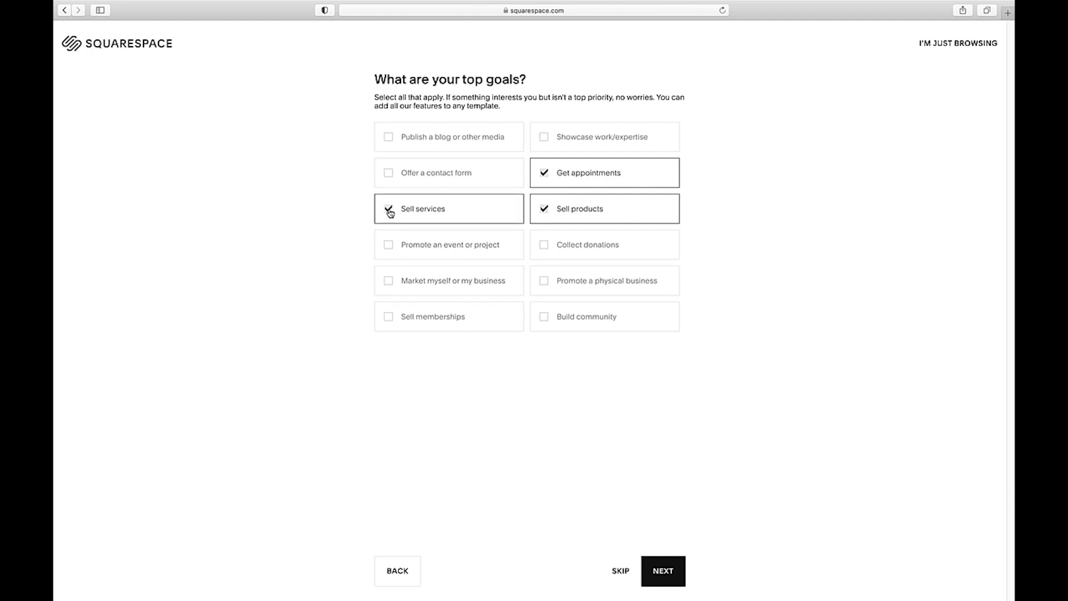
pyautogui.click(389, 283)
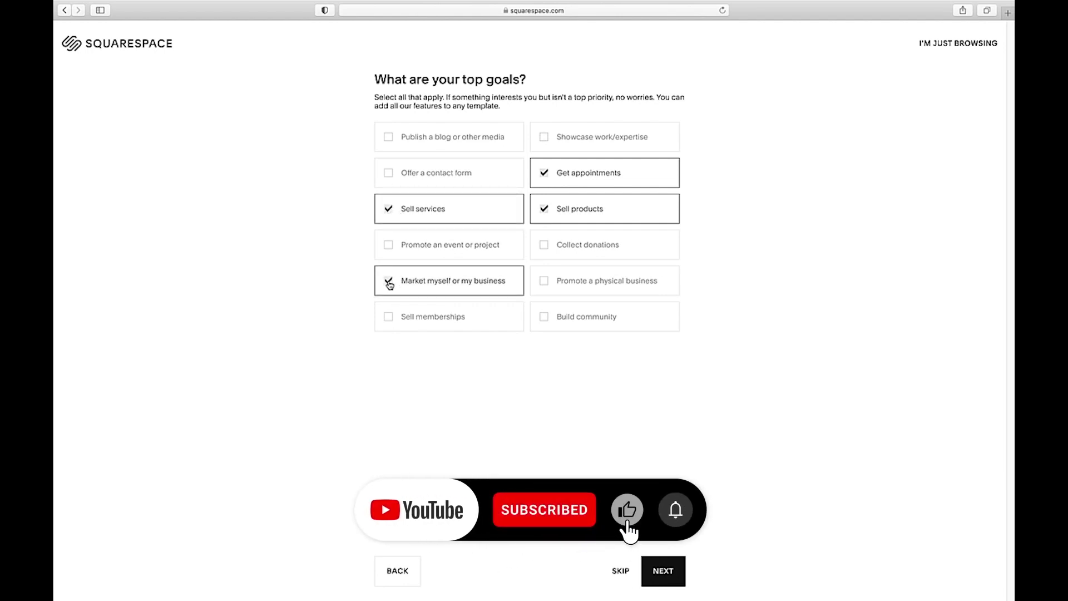
pyautogui.click(390, 140)
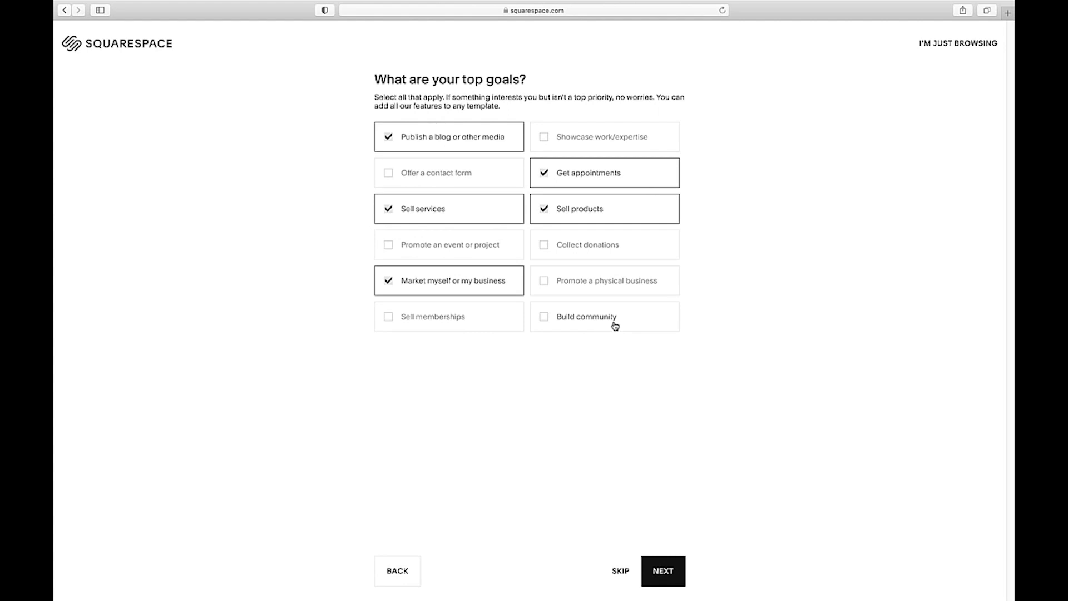
# Choose 'Turning a project or hobby into a business' as the stage and finish the questionnaire
pyautogui.click(664, 572)
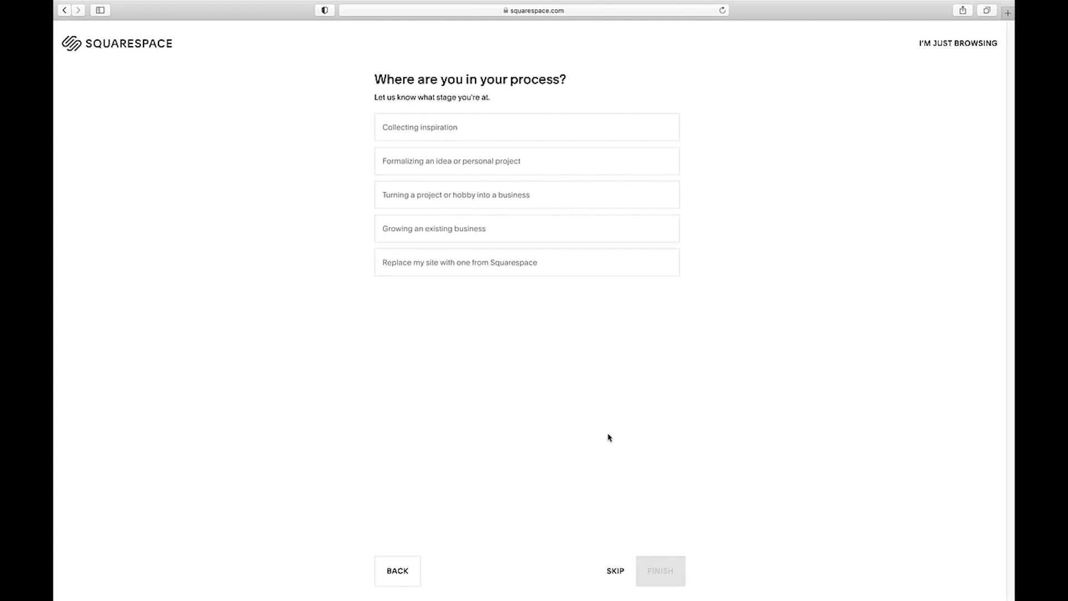
pyautogui.click(489, 201)
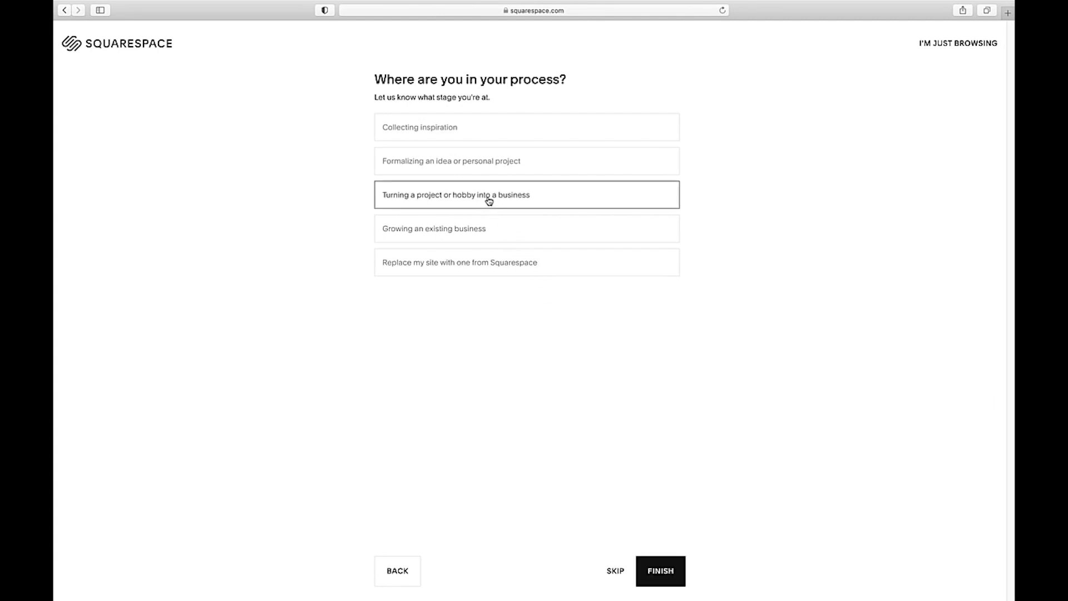
pyautogui.click(652, 573)
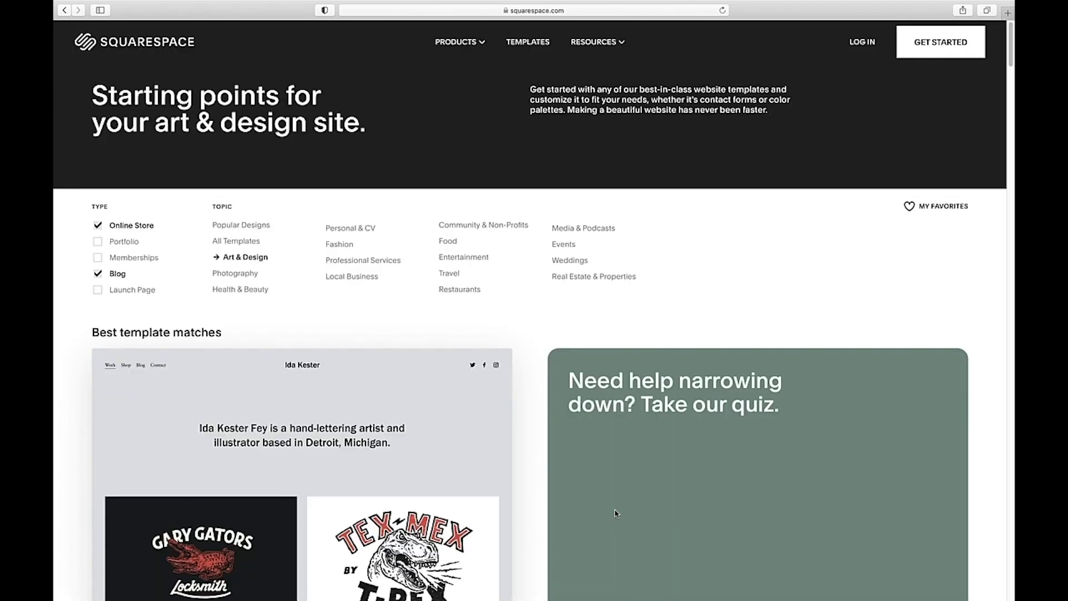
# Filter templates to Local Business, briefly trying Popular Designs, and browse results like Crosby and Saltless
pyautogui.scroll(-1, 579, 483)
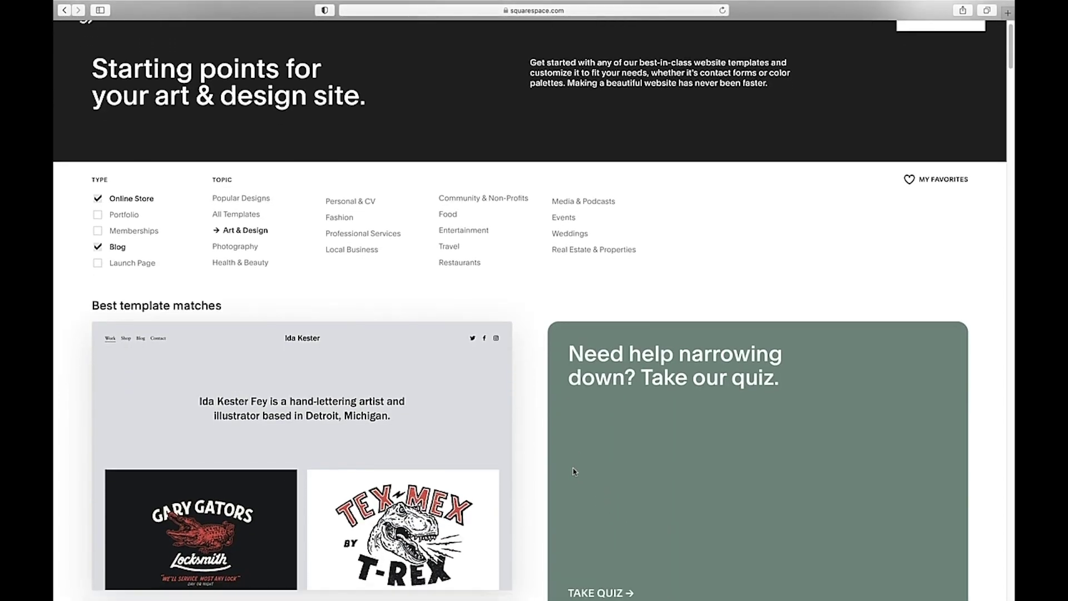
pyautogui.scroll(-4, 573, 463)
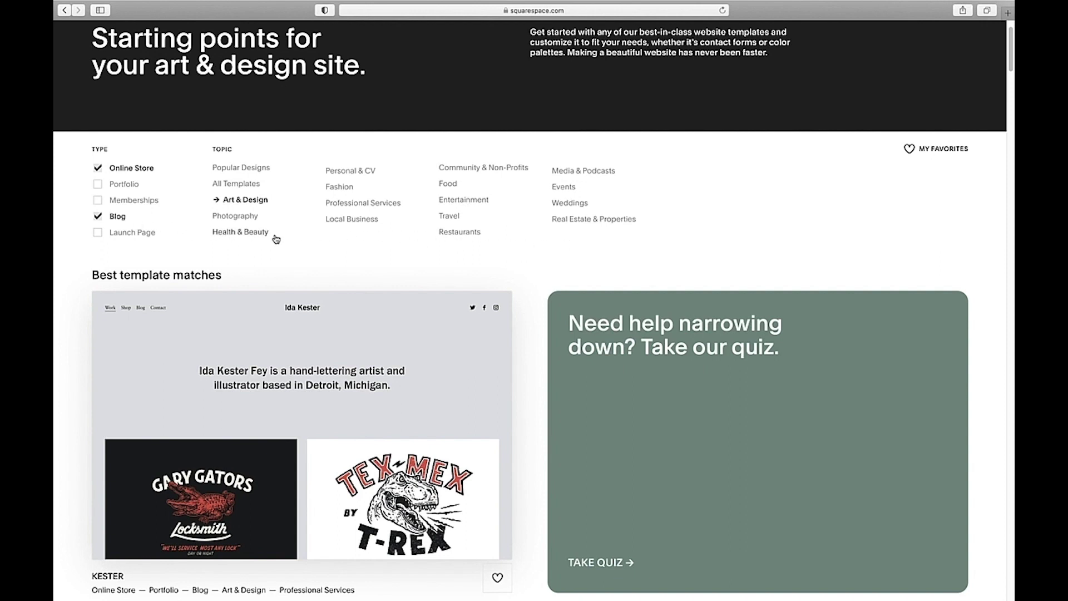
pyautogui.click(337, 220)
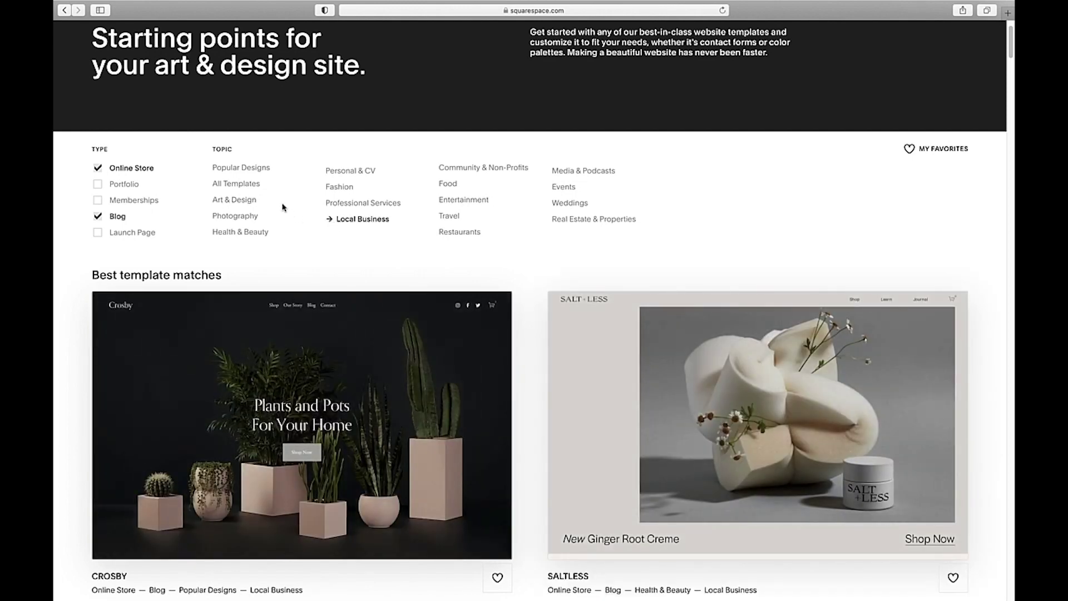
pyautogui.click(248, 169)
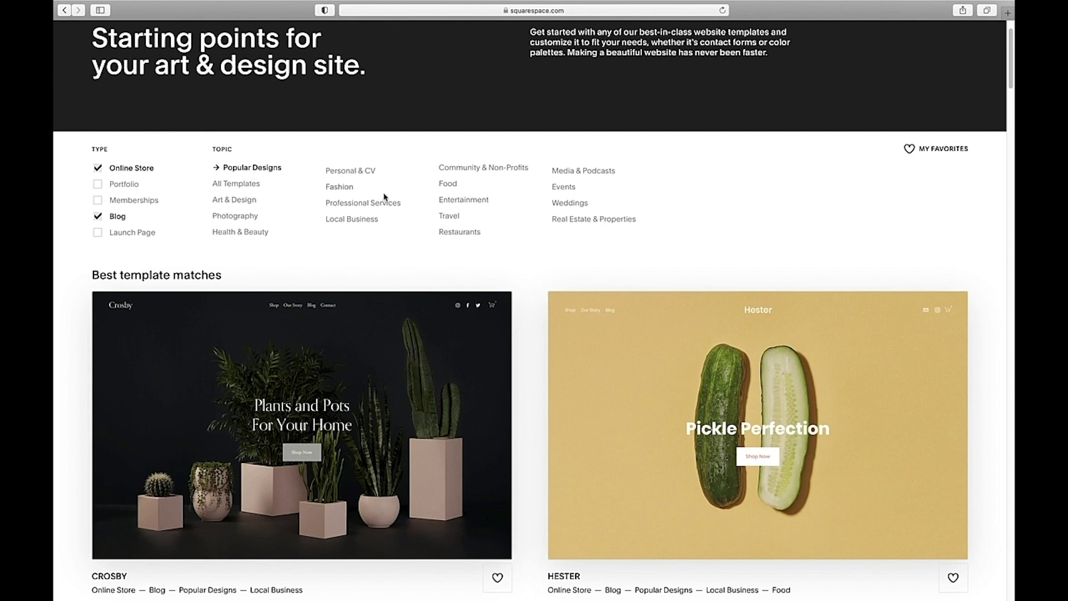
pyautogui.click(372, 220)
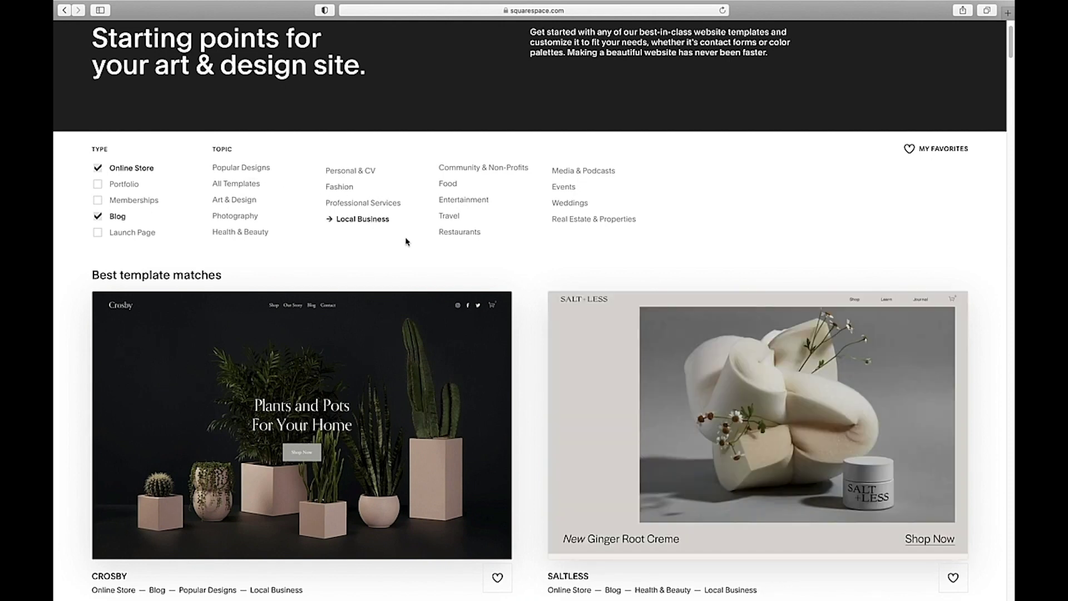
pyautogui.scroll(1, 523, 322)
pyautogui.scroll(-2, 523, 322)
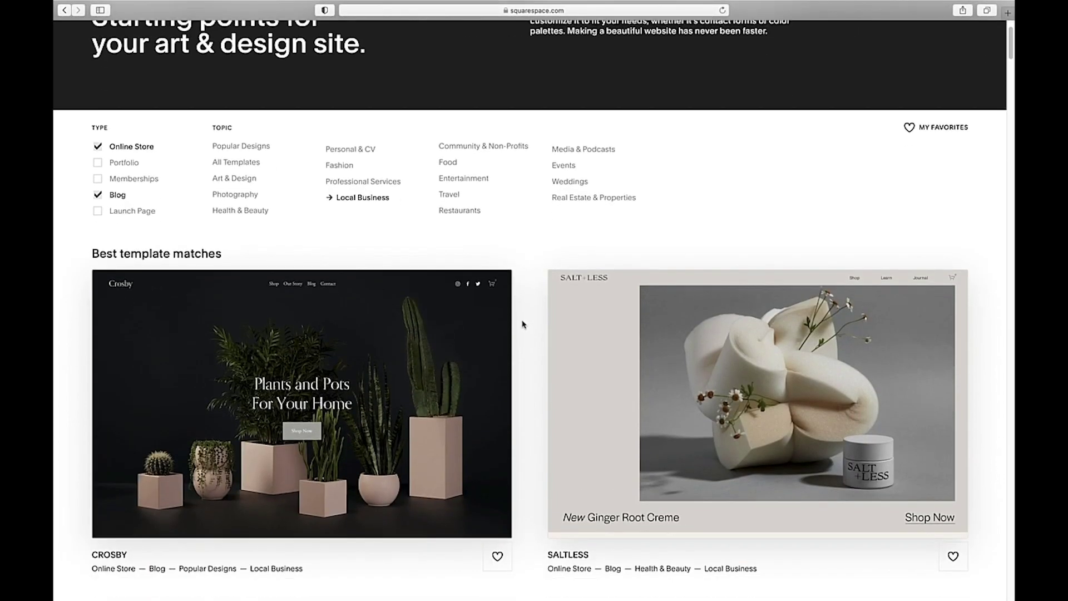
pyautogui.scroll(-2, 522, 324)
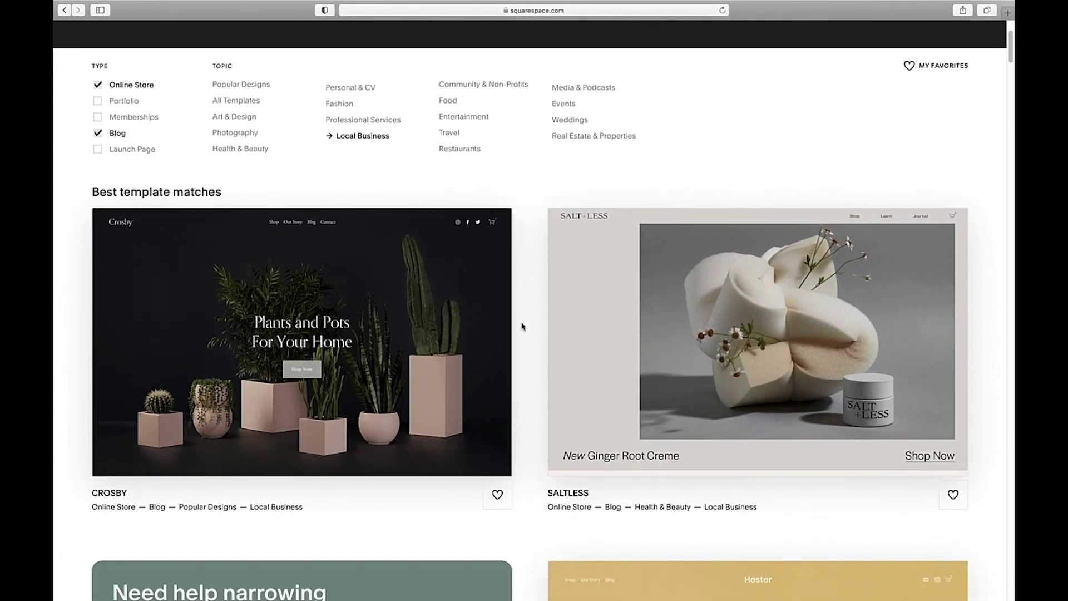
pyautogui.scroll(-1, 522, 327)
pyautogui.scroll(-5, 522, 327)
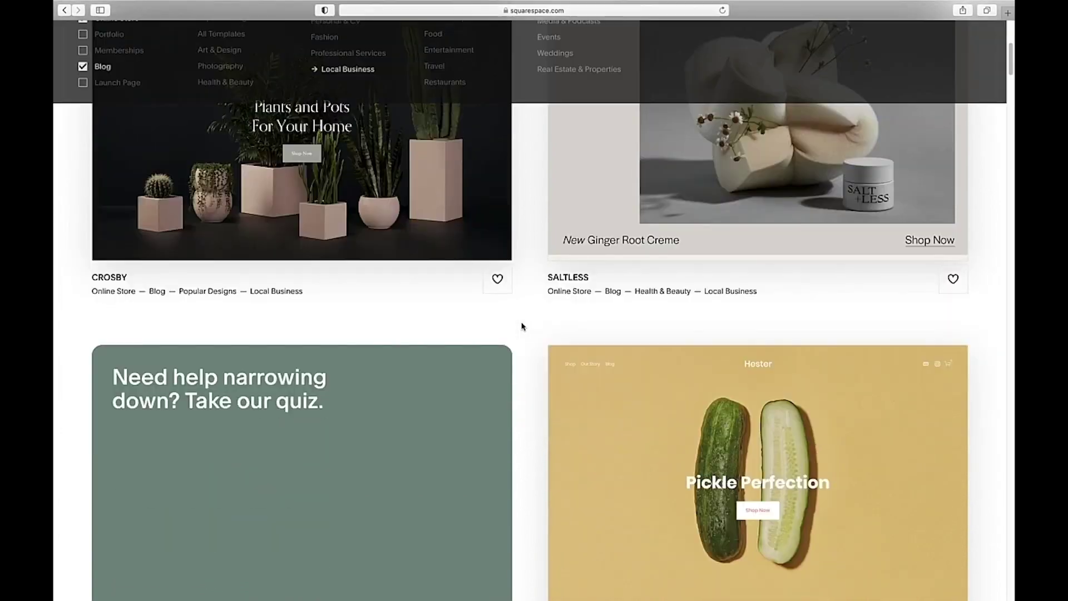
pyautogui.scroll(-2, 522, 327)
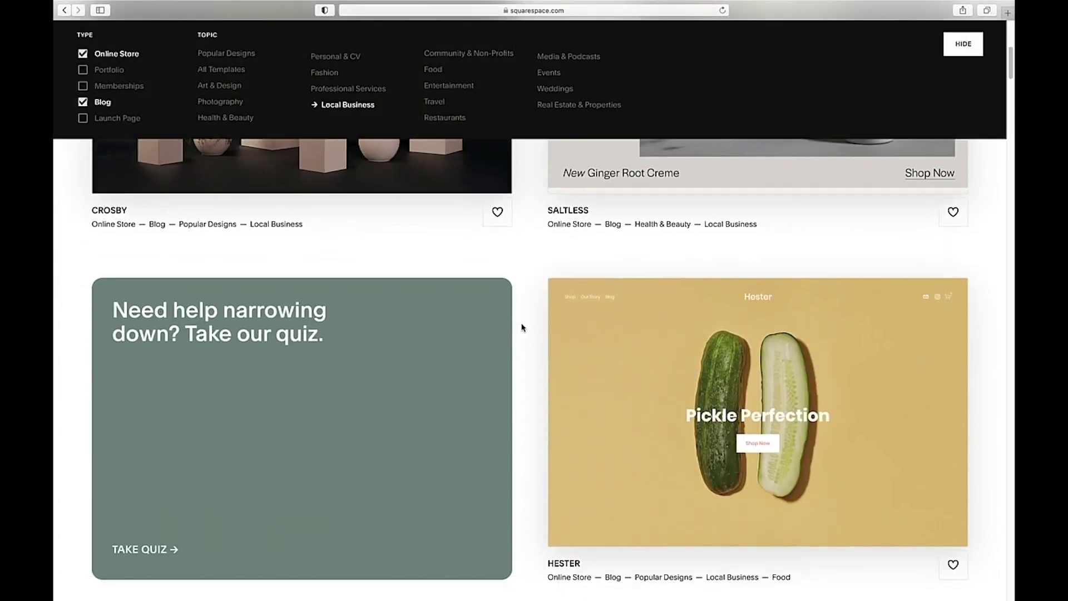
pyautogui.scroll(-2, 522, 327)
pyautogui.scroll(-7, 522, 327)
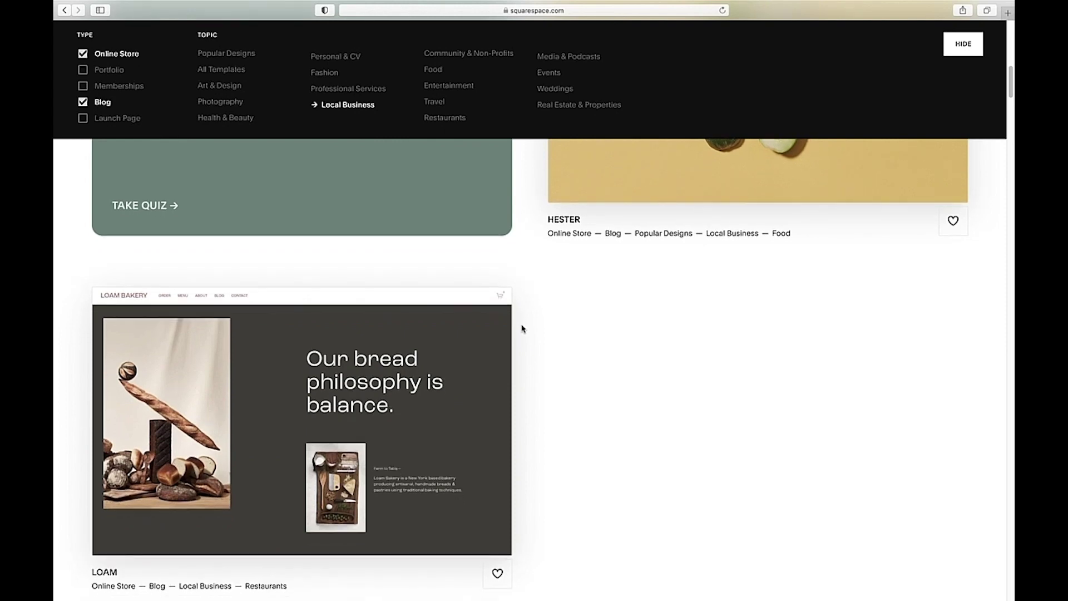
pyautogui.scroll(-2, 521, 328)
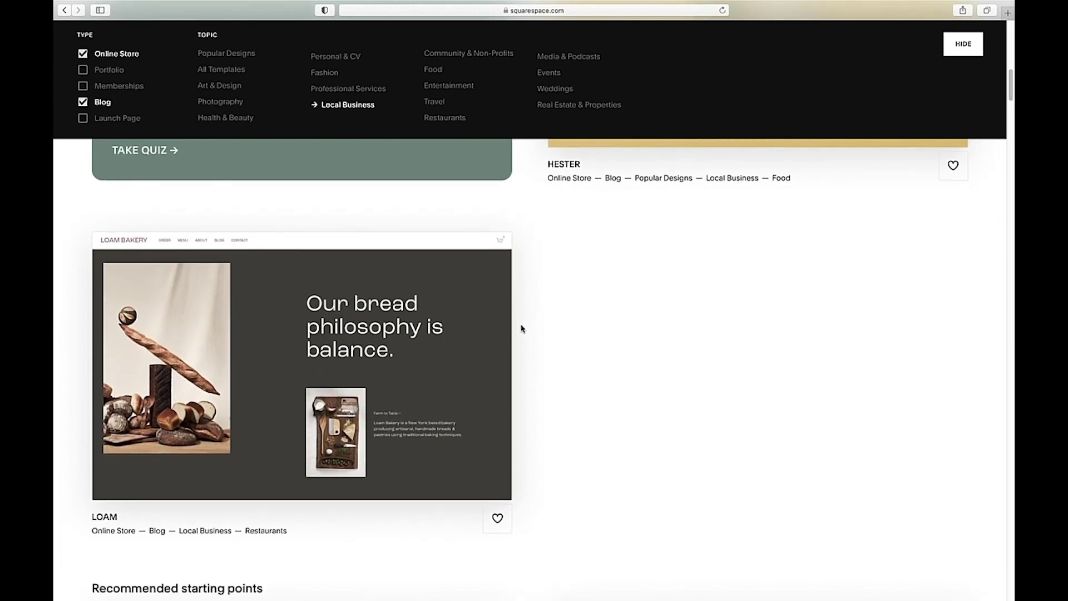
pyautogui.scroll(2, 521, 328)
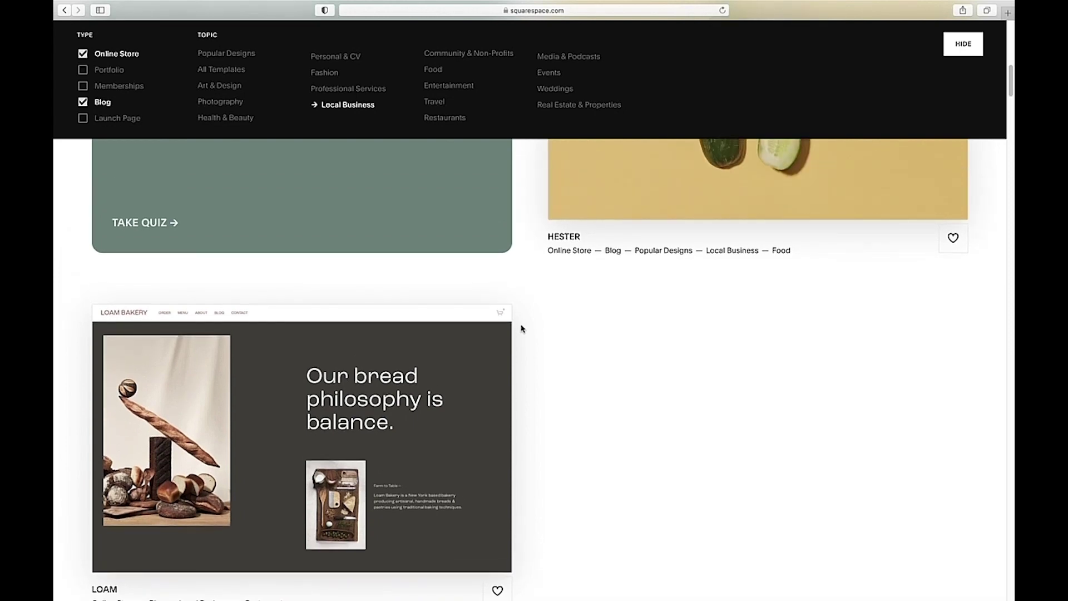
pyautogui.scroll(10, 522, 328)
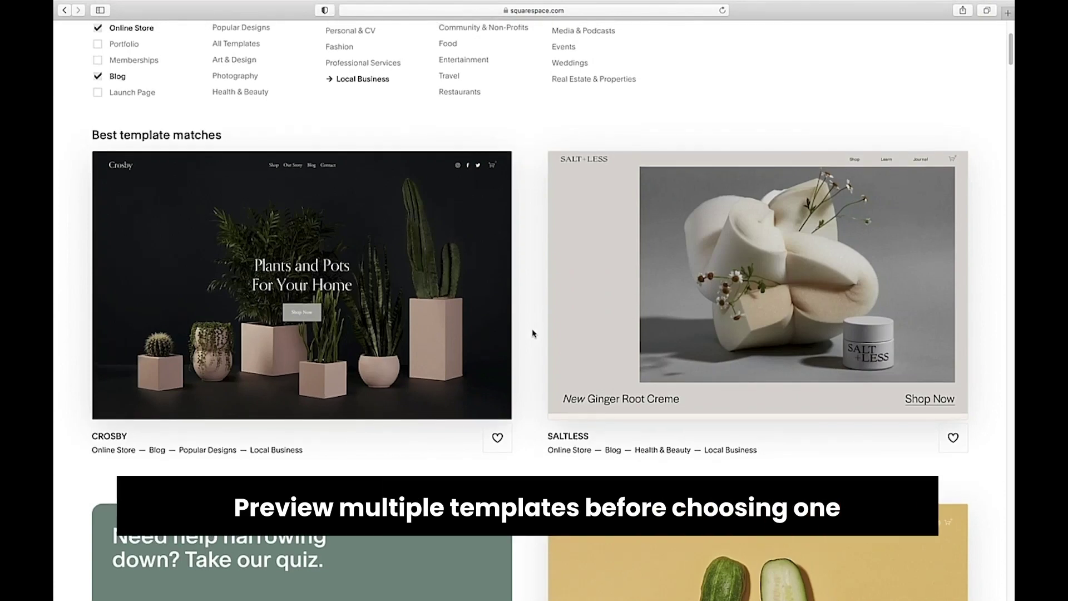
pyautogui.moveTo(351, 318)
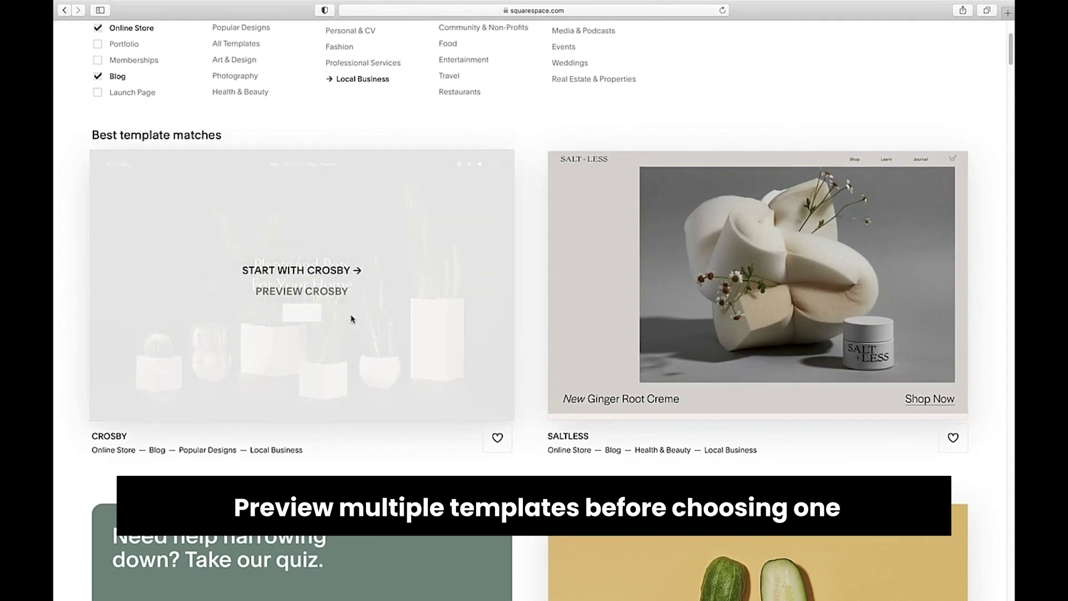
# Preview Crosby's Our Story, Journal and Contact pages, then start a site with that design
pyautogui.click(309, 293)
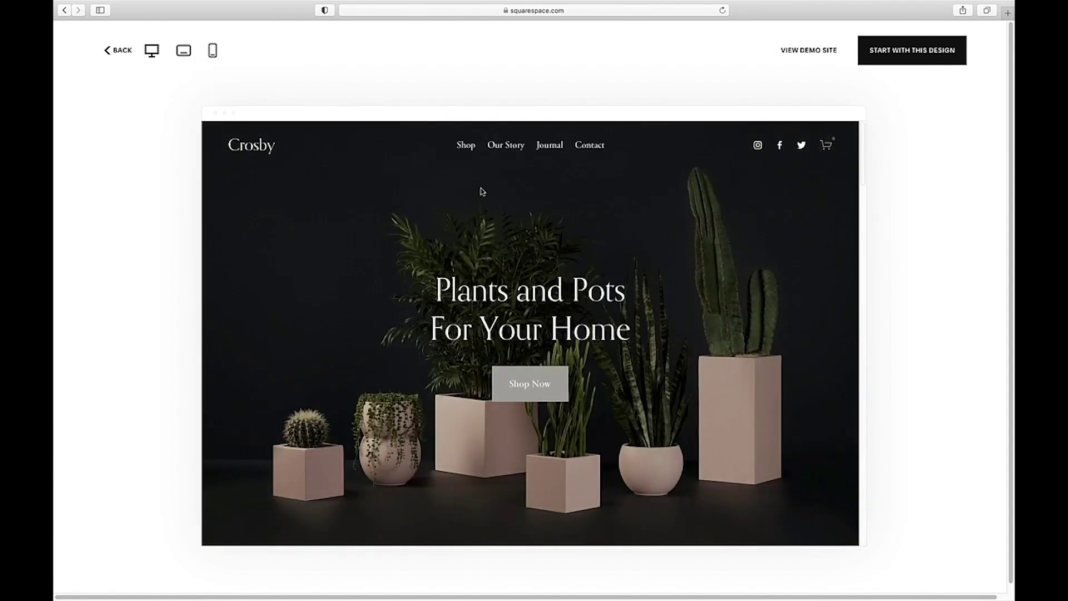
pyautogui.click(517, 148)
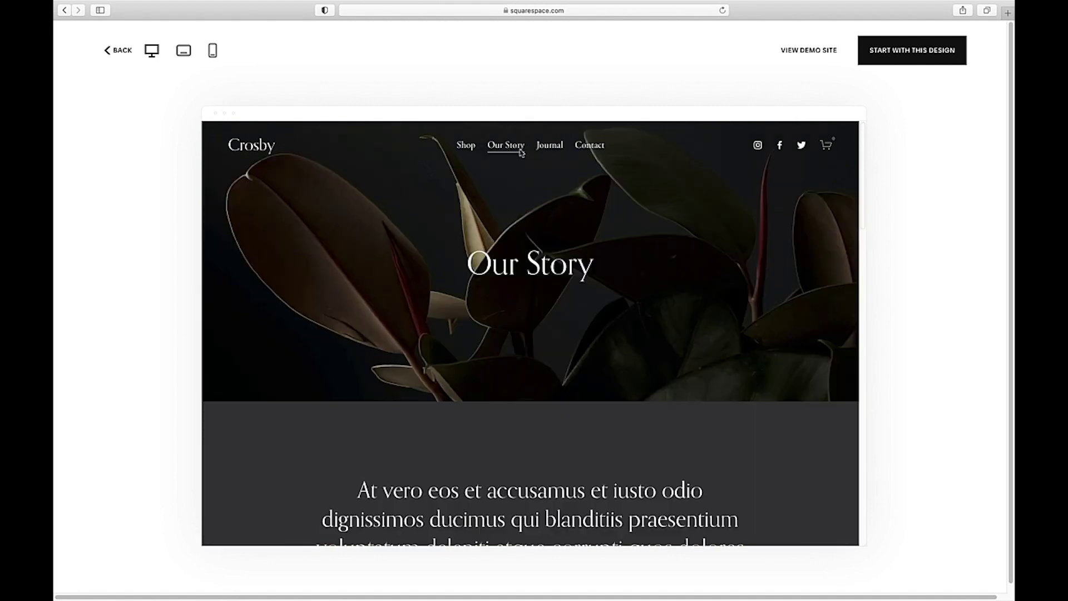
pyautogui.click(557, 152)
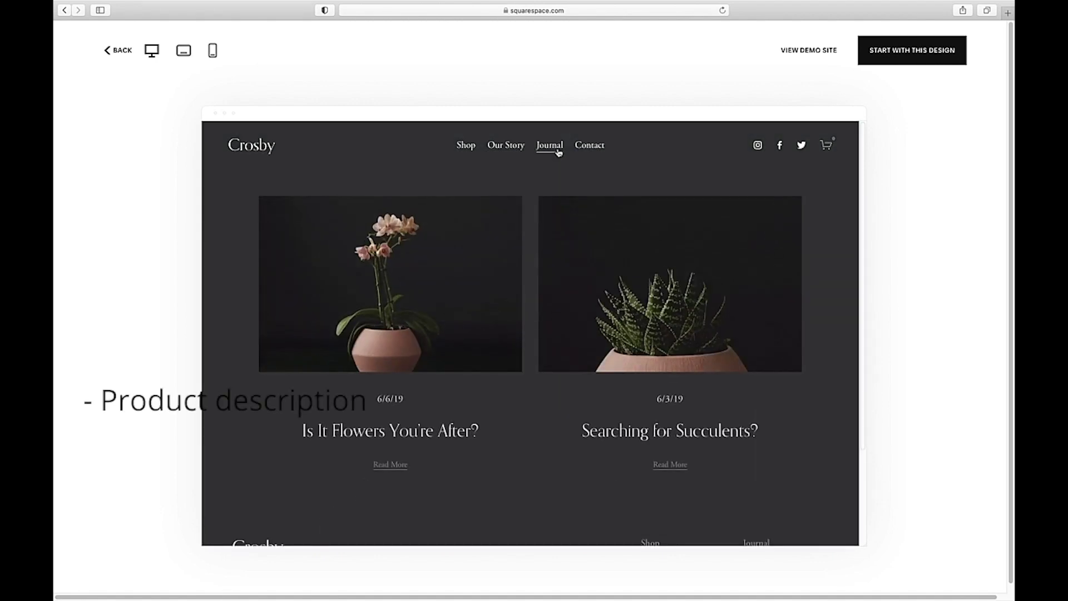
pyautogui.click(597, 154)
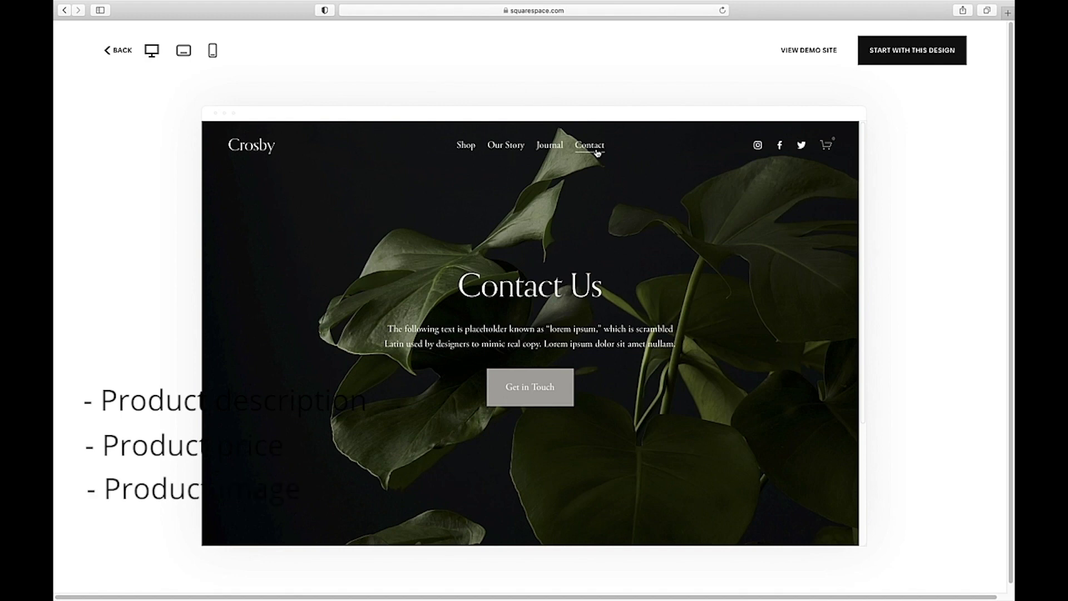
pyautogui.click(915, 52)
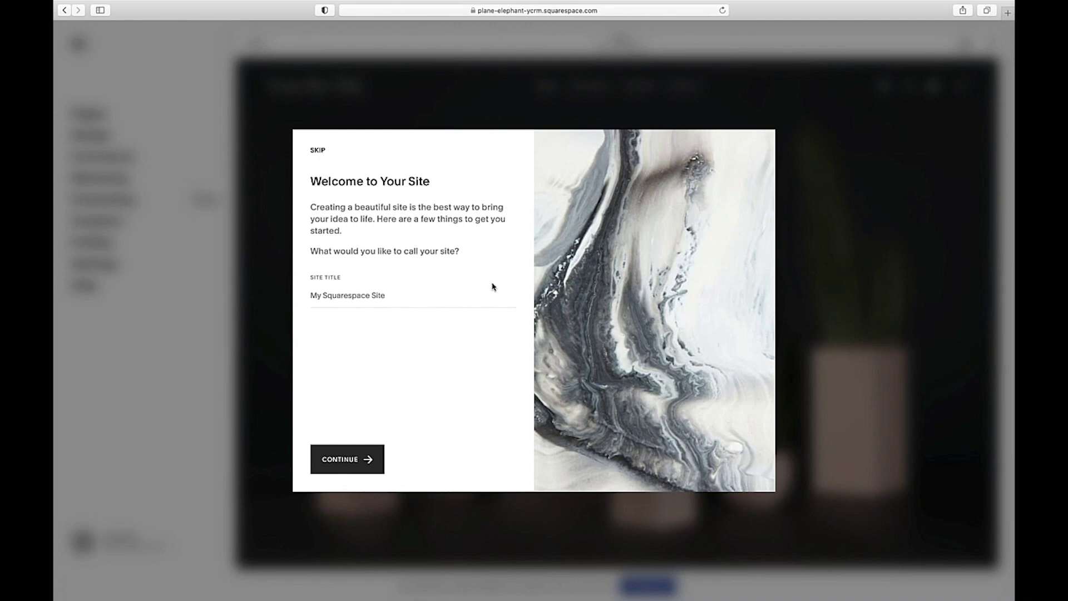
# Set the site title to the wood furniture interior design business name and skip the tutorial
pyautogui.click(333, 293)
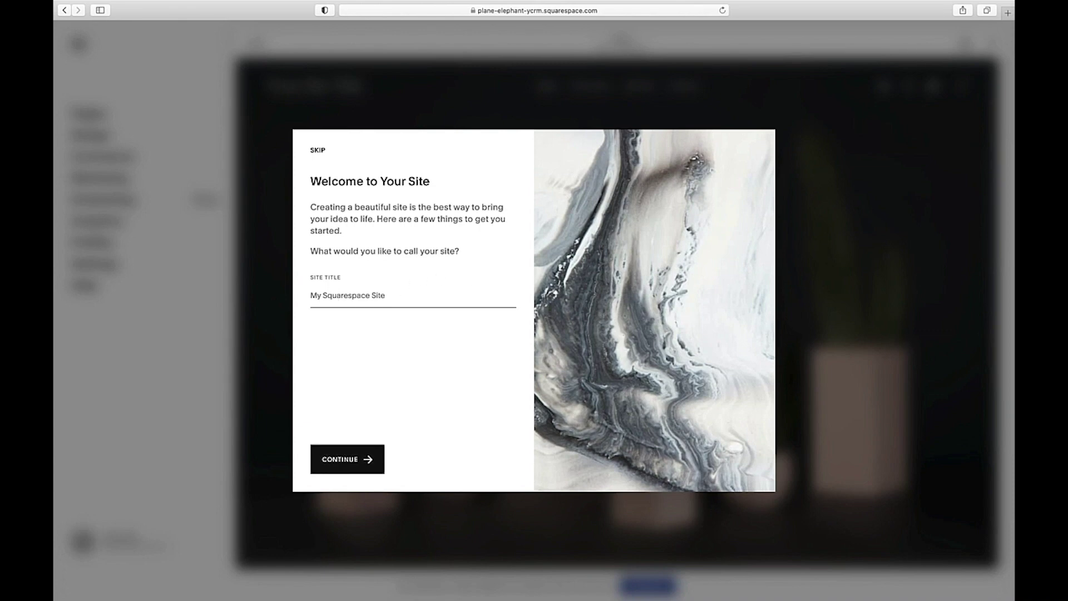
pyautogui.write("Jason's Wood Furniture ")
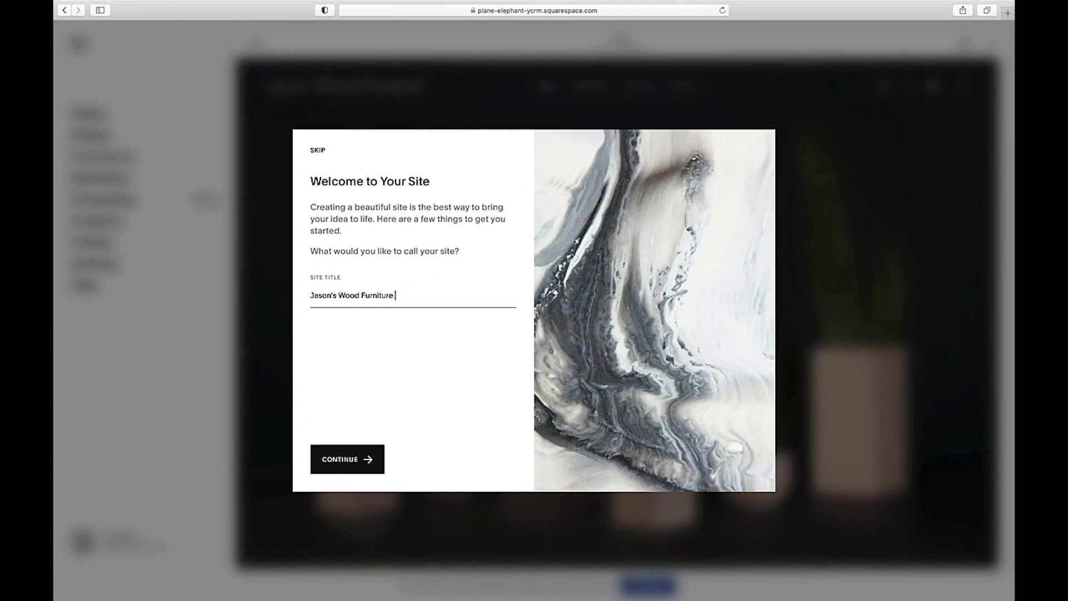
pyautogui.write('Interior Design')
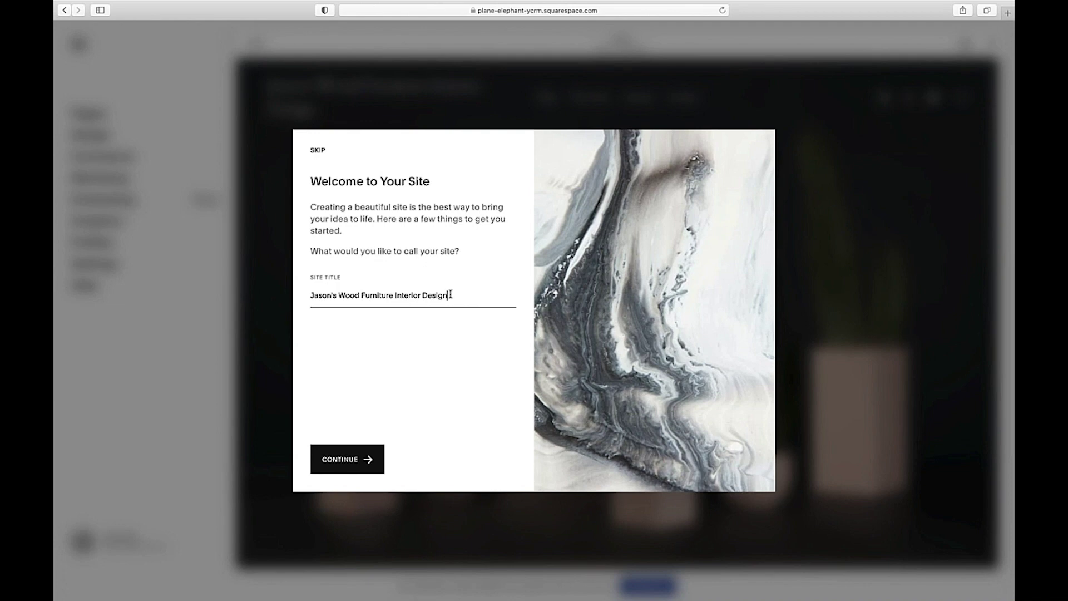
pyautogui.click(359, 459)
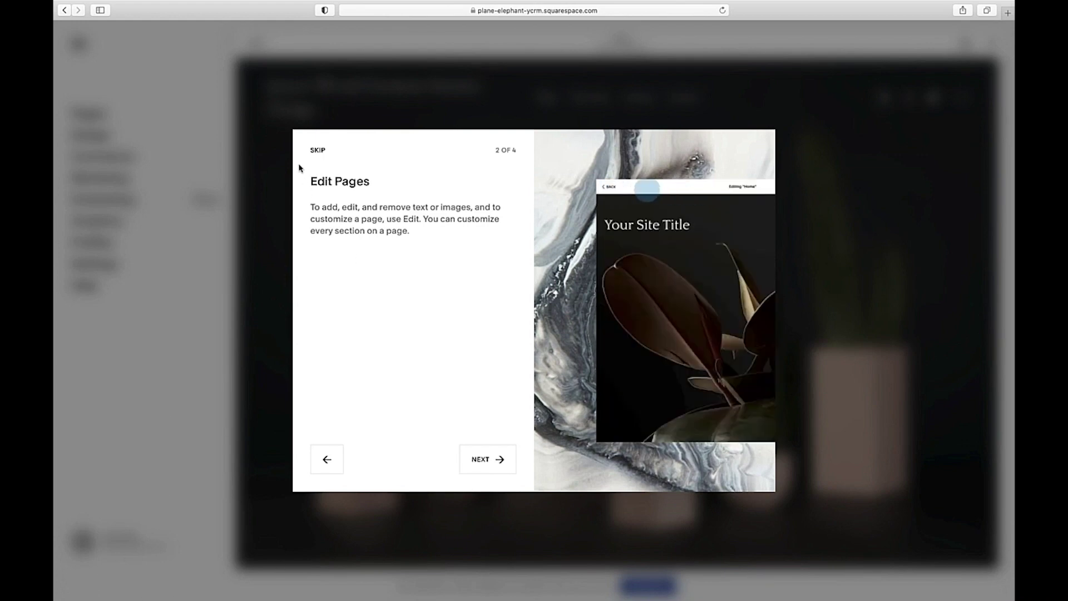
pyautogui.click(318, 152)
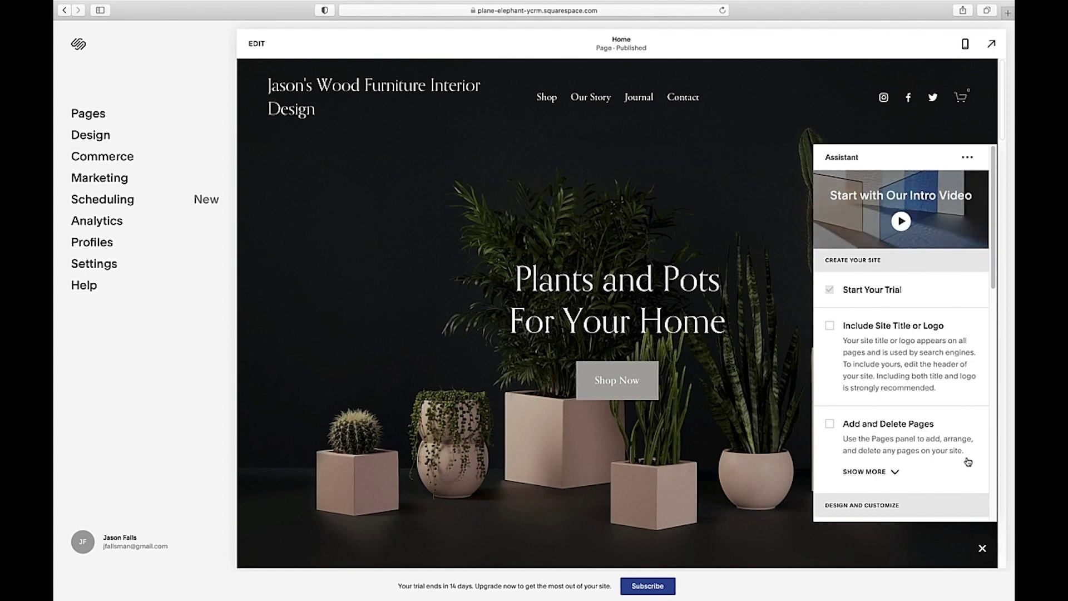
# Close the Assistant checklist, reopen it, then close it again to clear the Home page
pyautogui.click(982, 549)
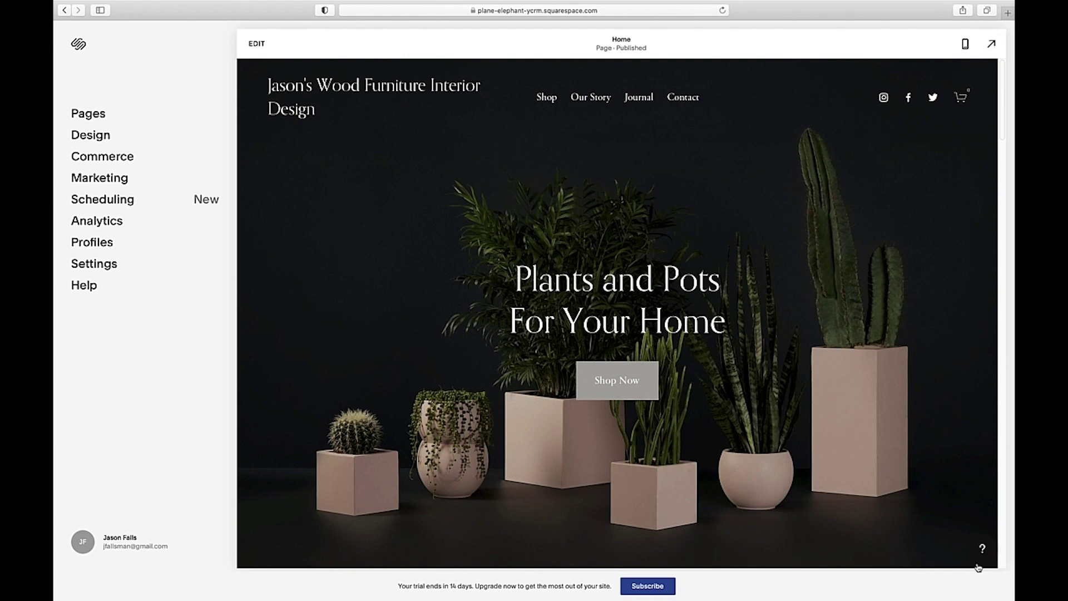
pyautogui.click(983, 550)
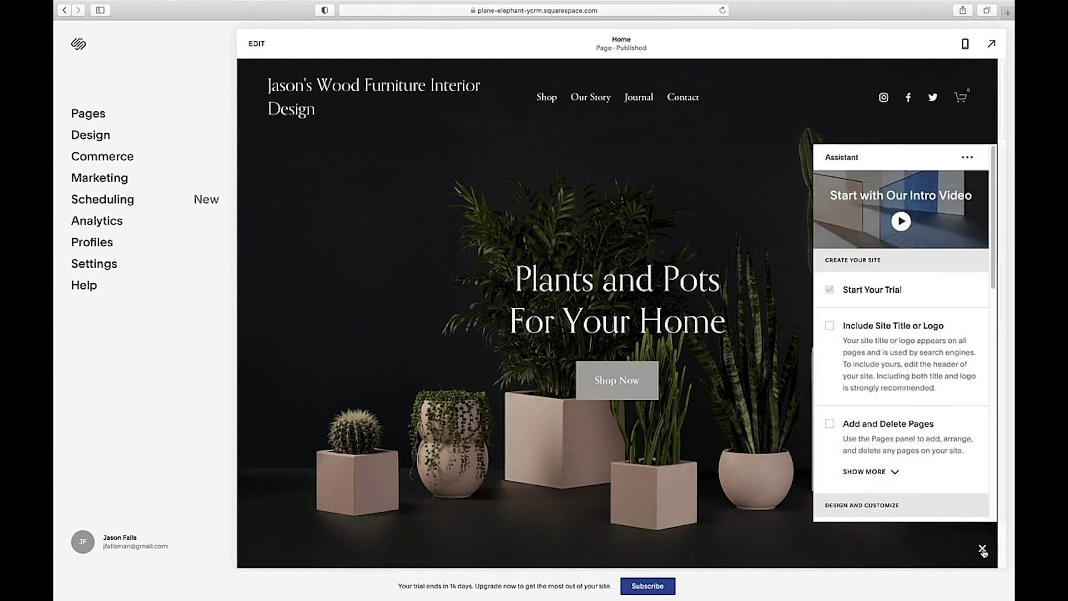
pyautogui.click(982, 550)
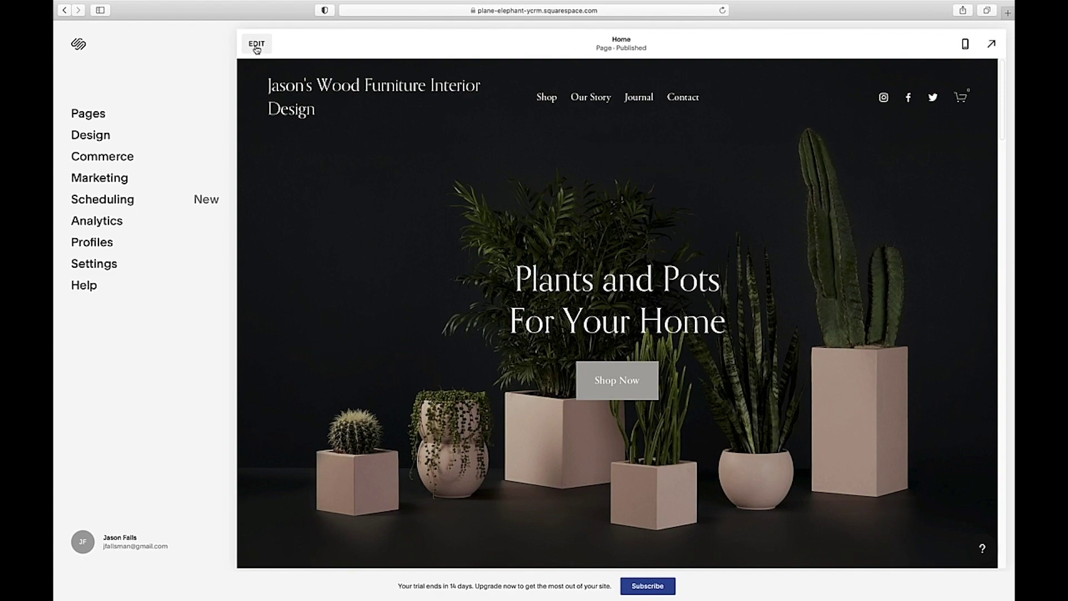
# Change the headline 'Plants and Pots For Your Home' to 'Beautiful Home Design based on Wood Furnishings'
pyautogui.click(257, 49)
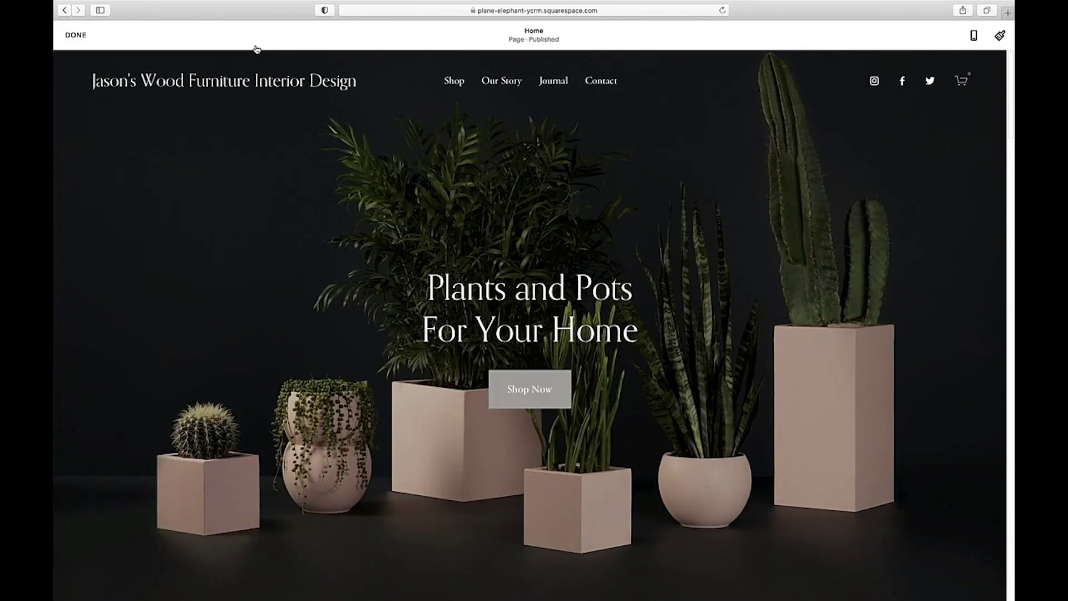
pyautogui.moveTo(334, 90)
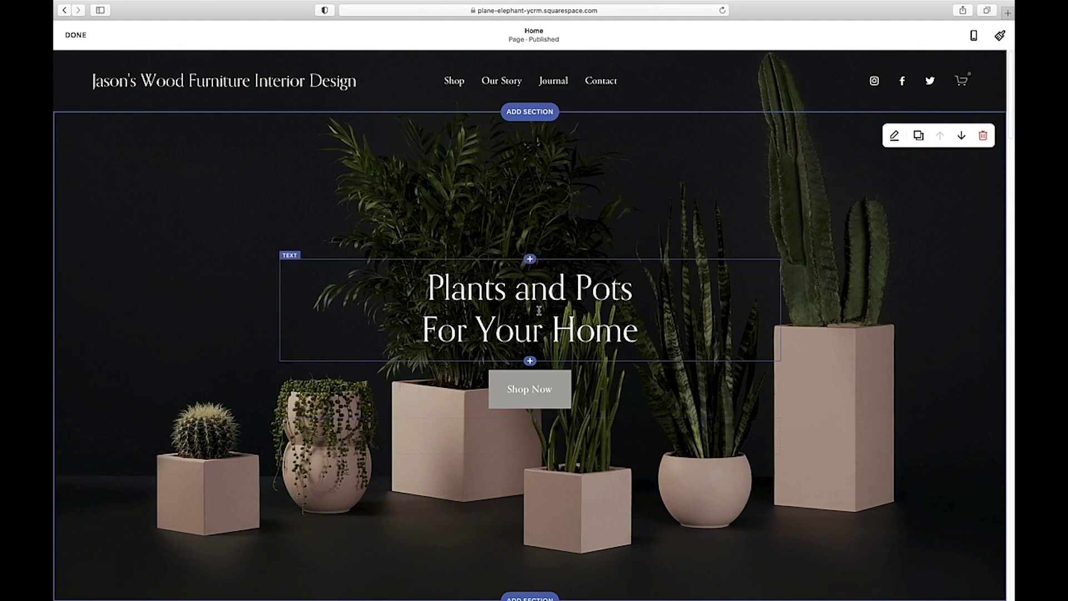
pyautogui.click(538, 309)
pyautogui.tripleClick(534, 288)
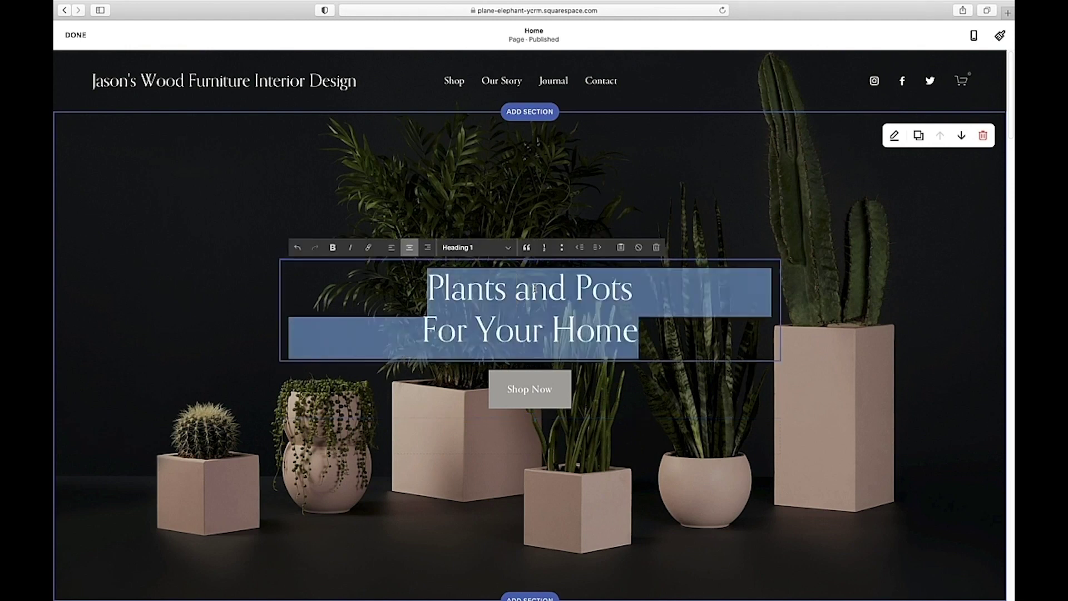
pyautogui.write('Be')
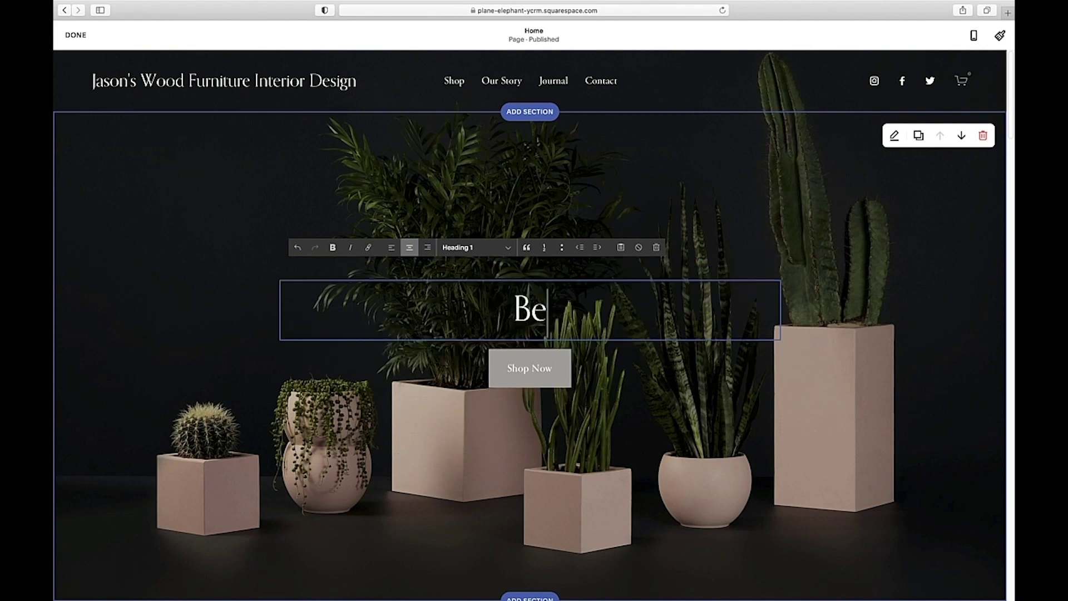
pyautogui.write('autiful Home Design based on Wood Furnishings')
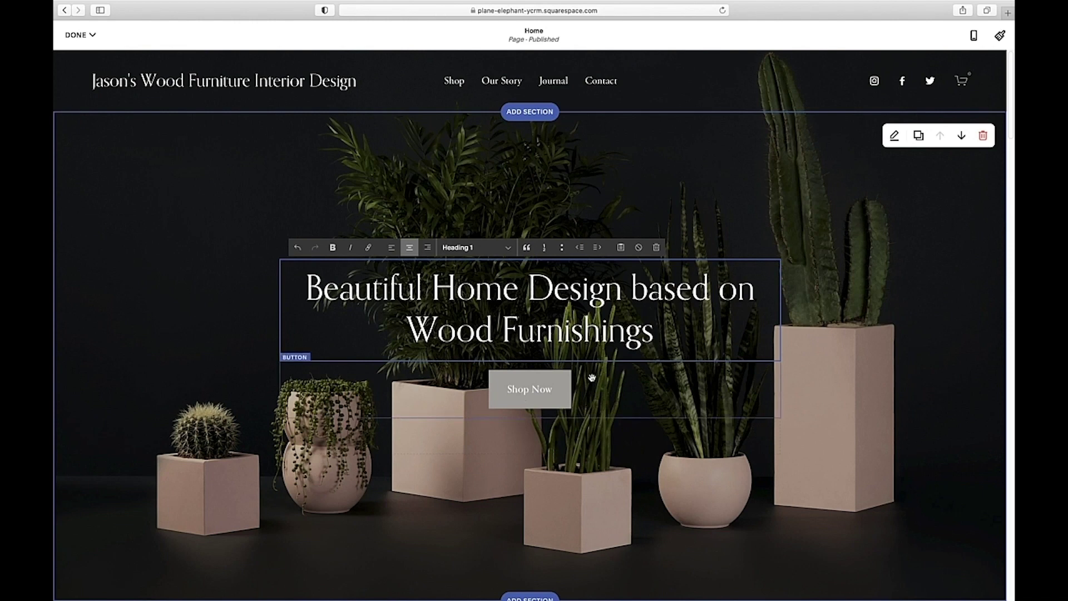
# Relabel the Shop Now button as 'Designs'
pyautogui.click(521, 392)
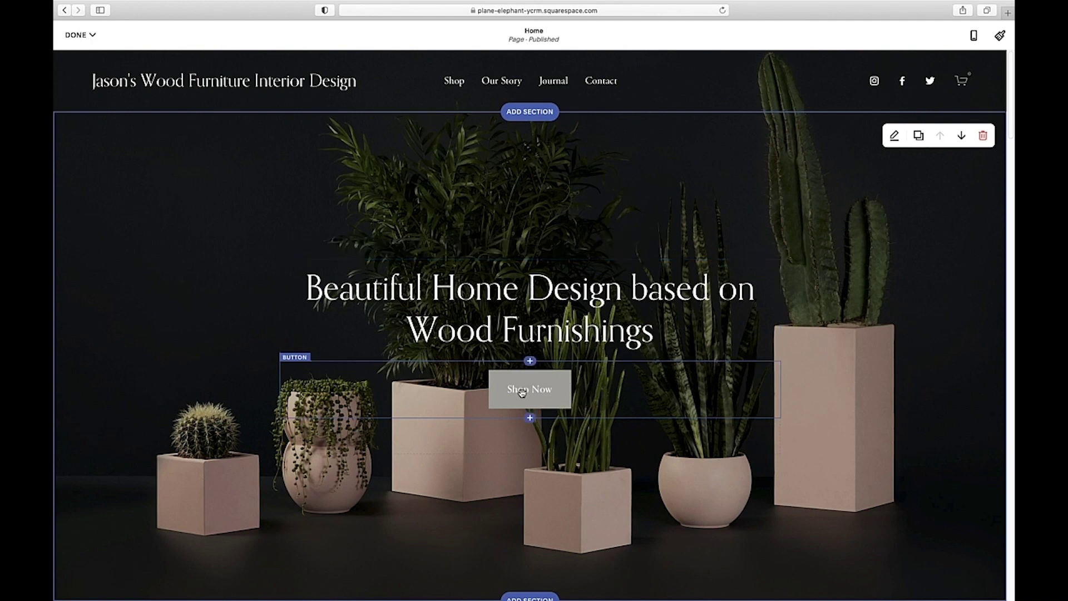
pyautogui.click(522, 394)
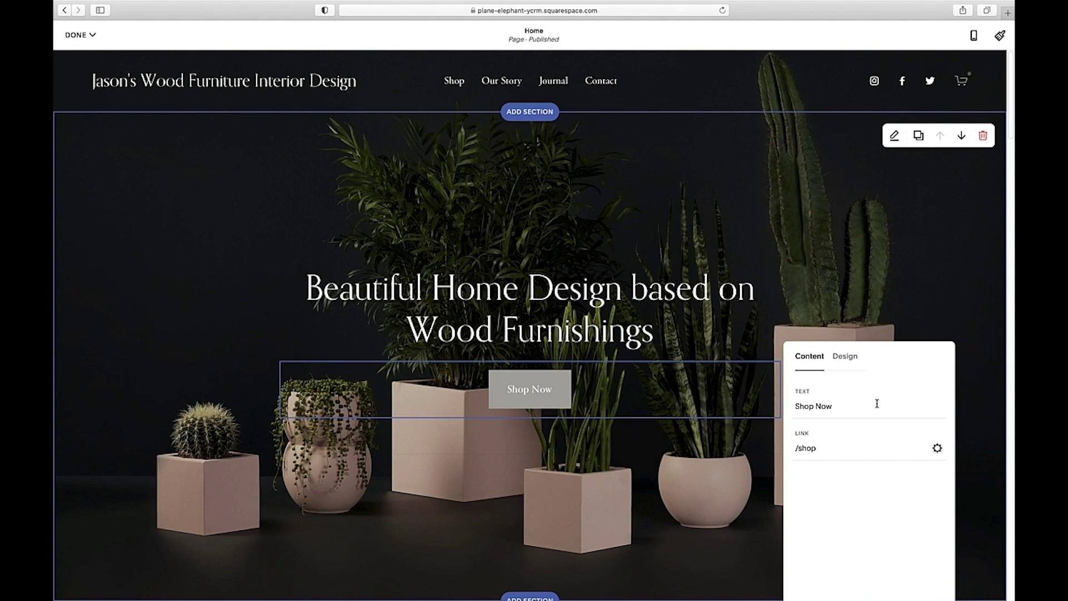
pyautogui.tripleClick(822, 408)
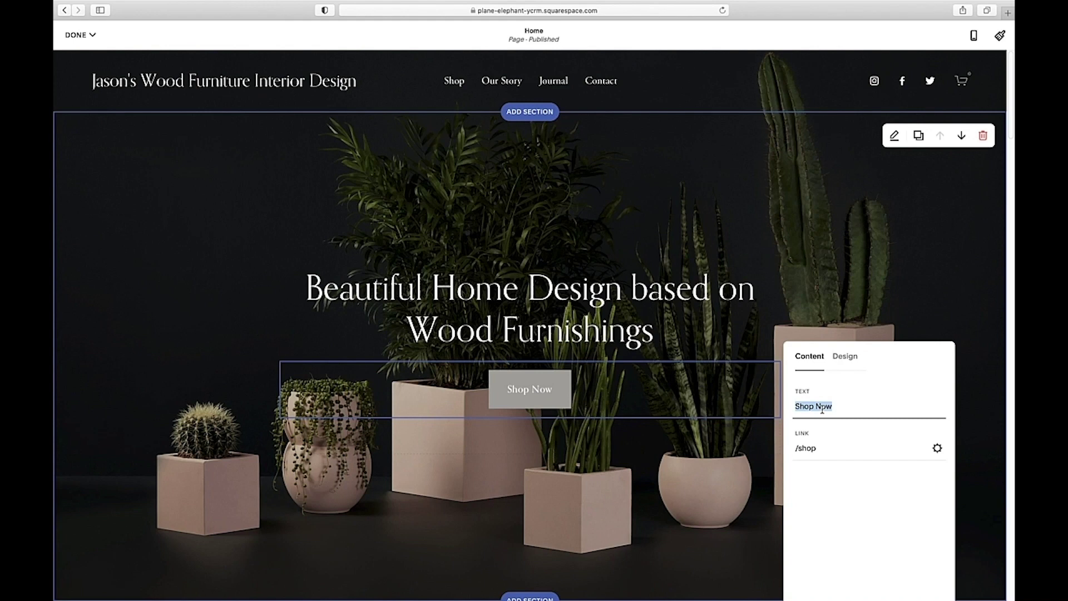
pyautogui.write('Designs')
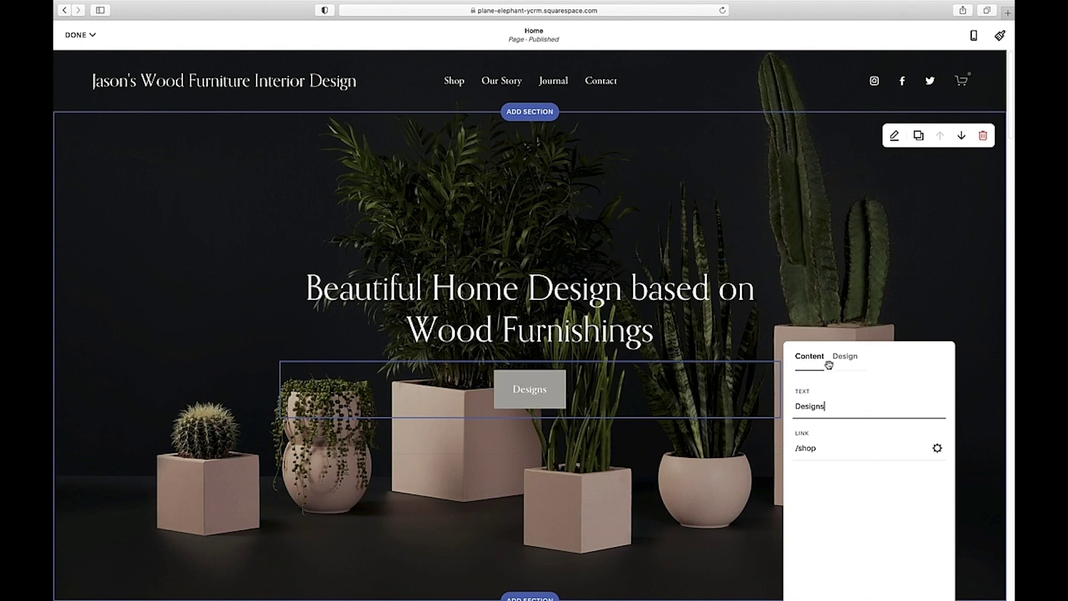
# Try the button's alignments and sizes, settling on centred and large
pyautogui.click(846, 357)
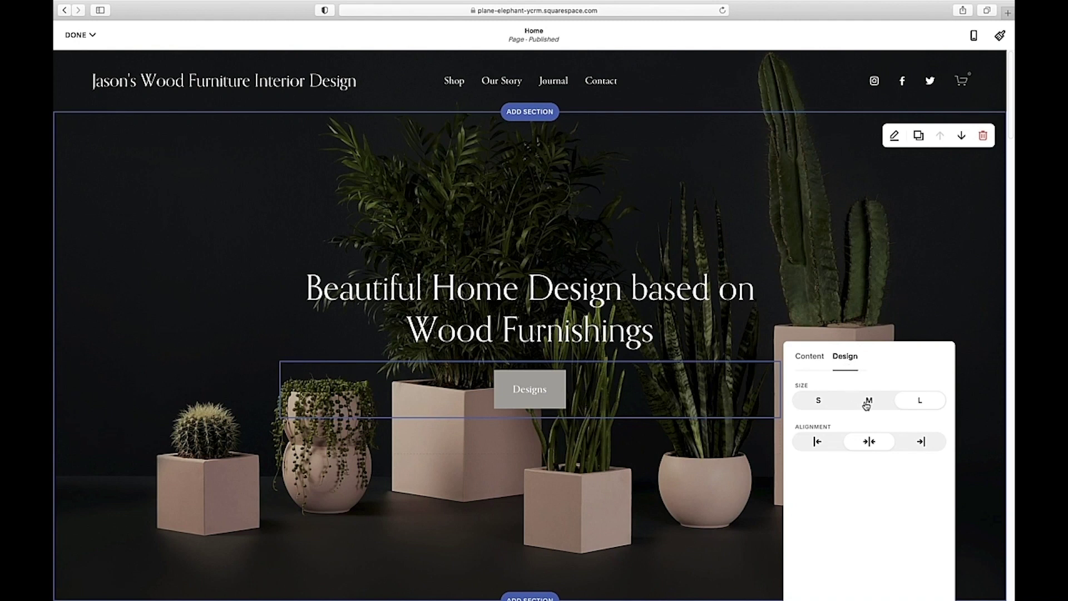
pyautogui.click(818, 447)
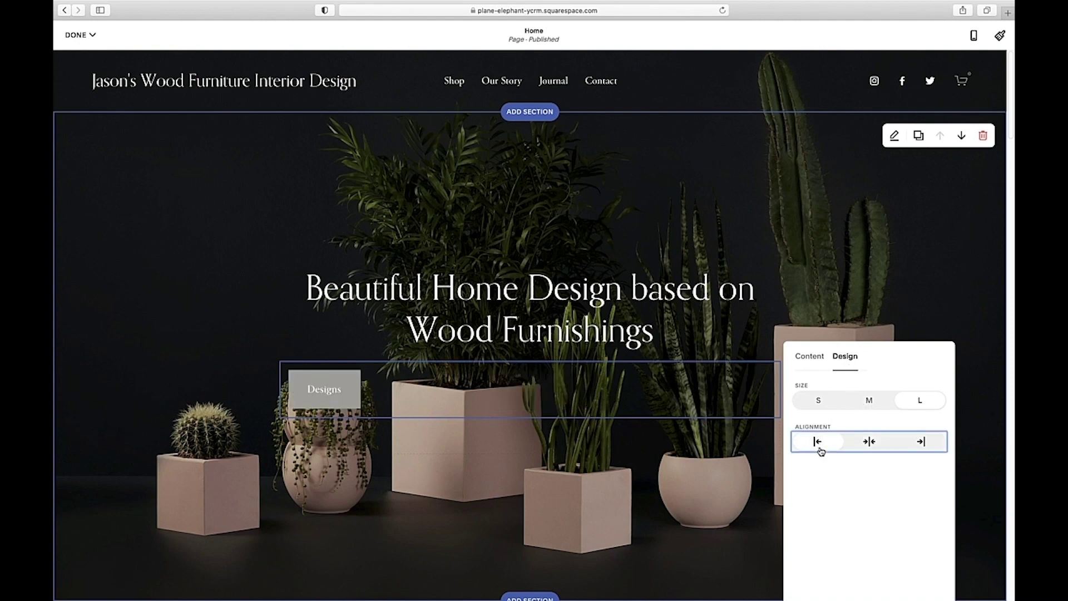
pyautogui.click(921, 452)
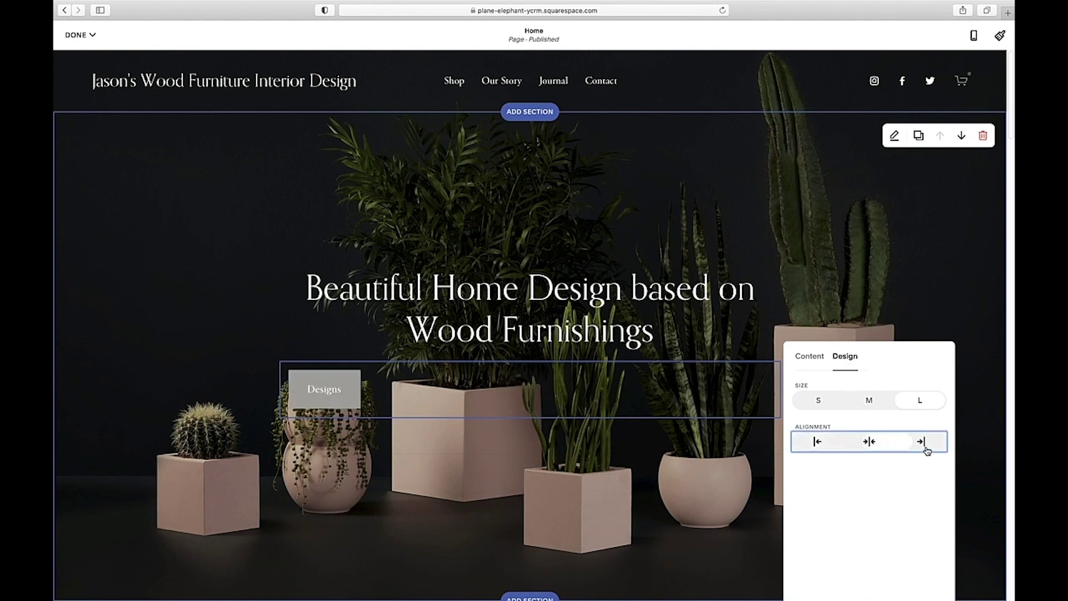
pyautogui.click(872, 448)
pyautogui.click(867, 400)
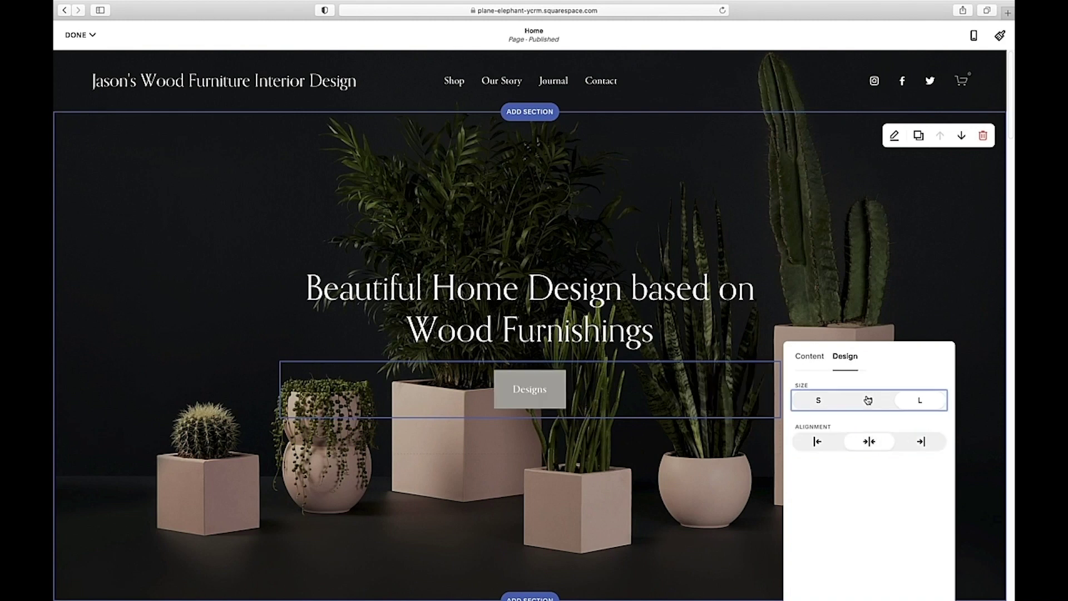
pyautogui.click(820, 404)
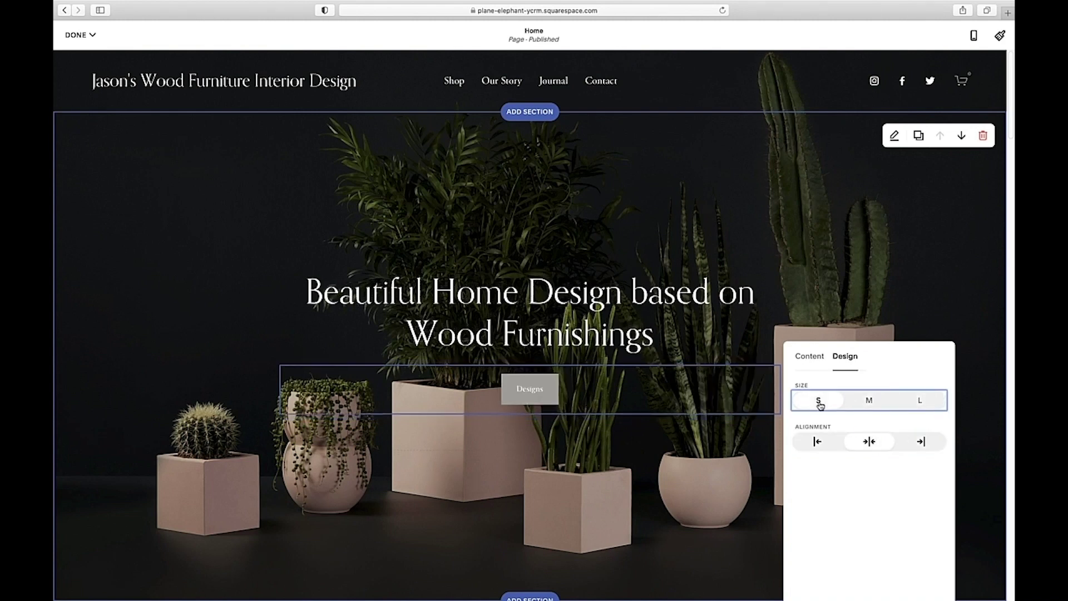
pyautogui.click(922, 406)
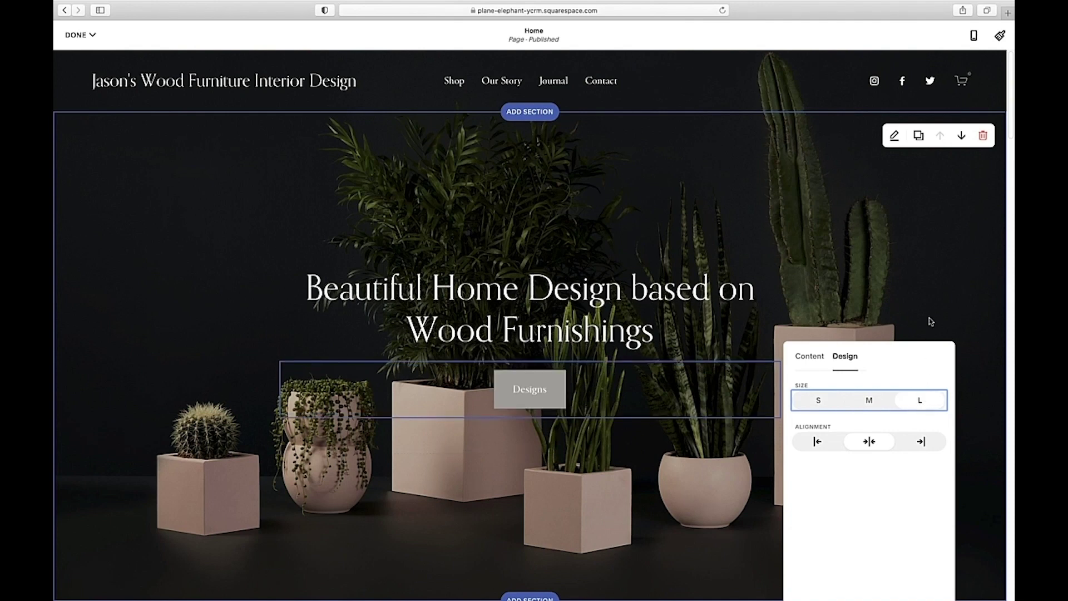
pyautogui.click(927, 319)
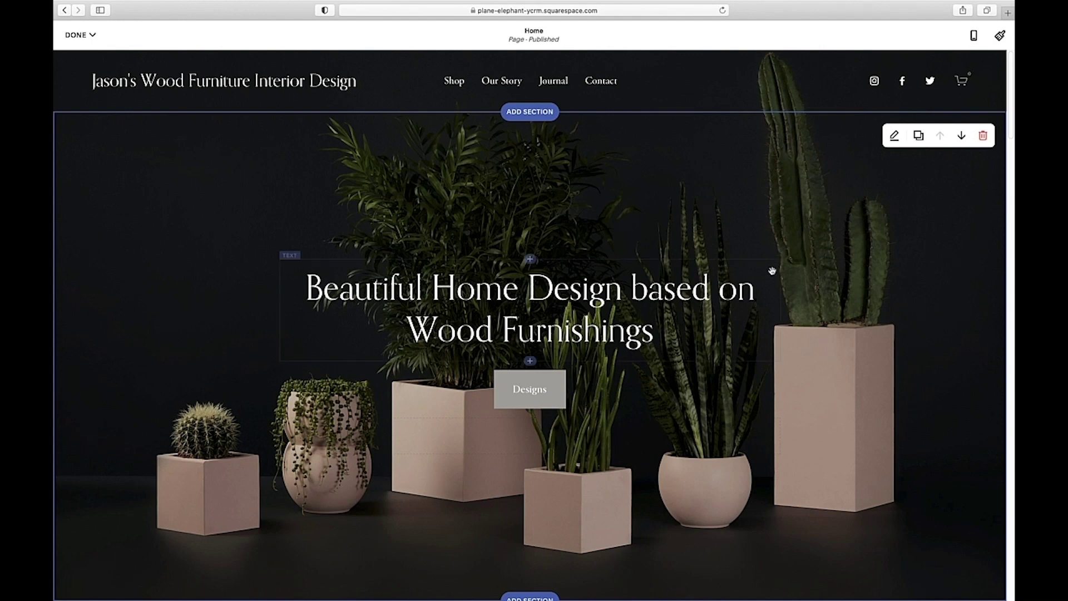
# Open the site header editor at its Site Title & Logo settings
pyautogui.moveTo(451, 83)
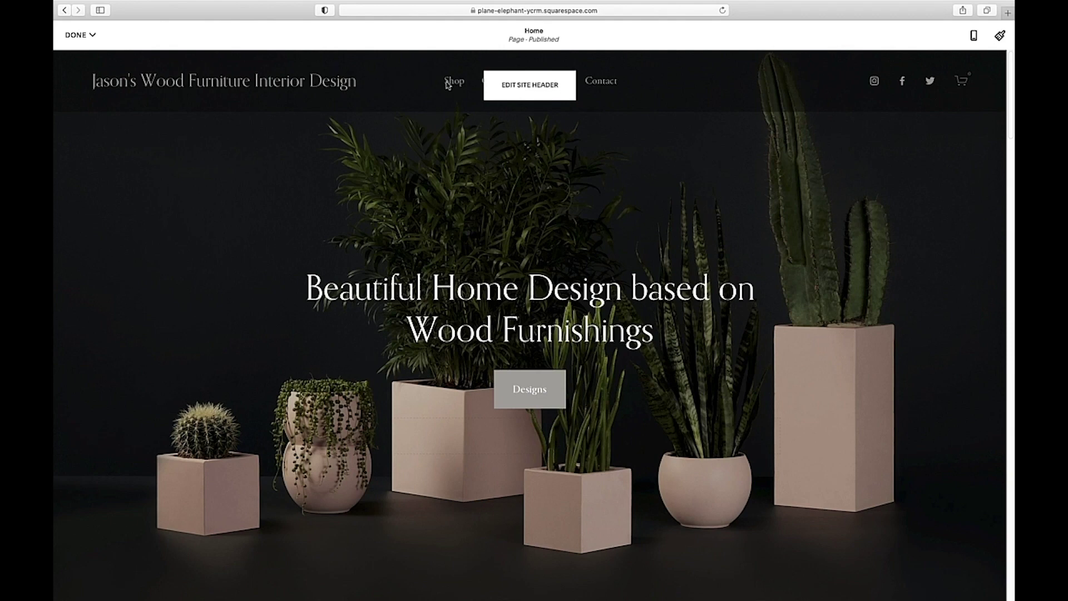
pyautogui.click(525, 89)
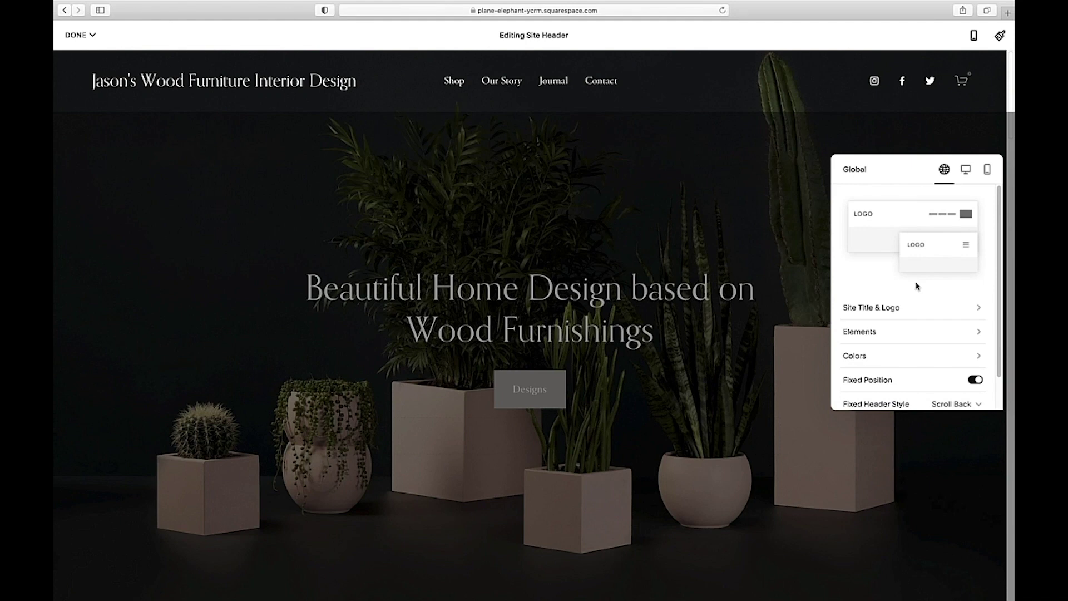
pyautogui.click(874, 308)
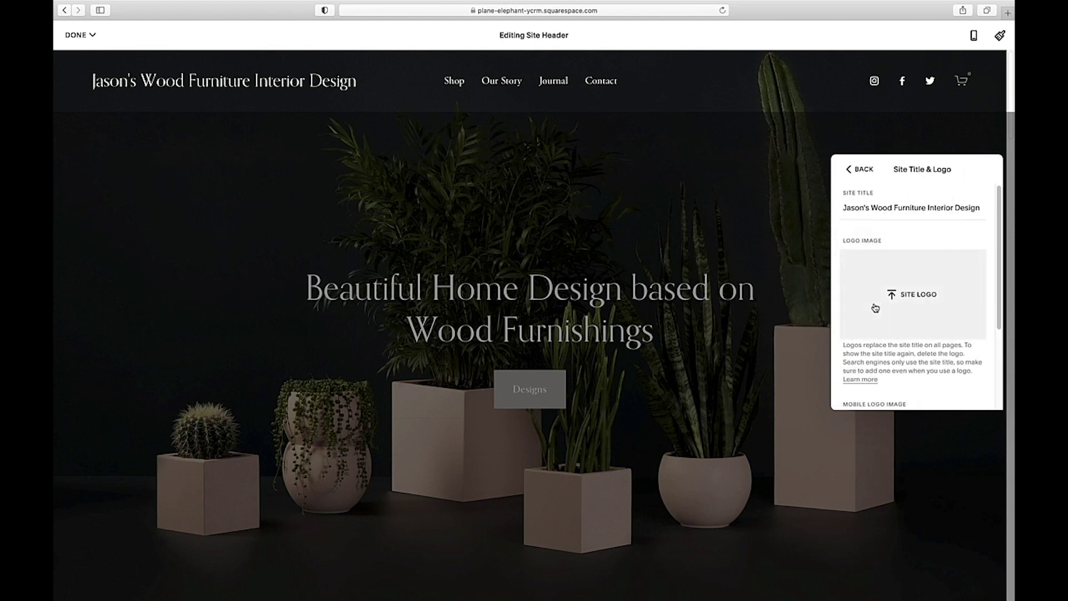
pyautogui.click(913, 300)
pyautogui.click(577, 131)
pyautogui.click(670, 122)
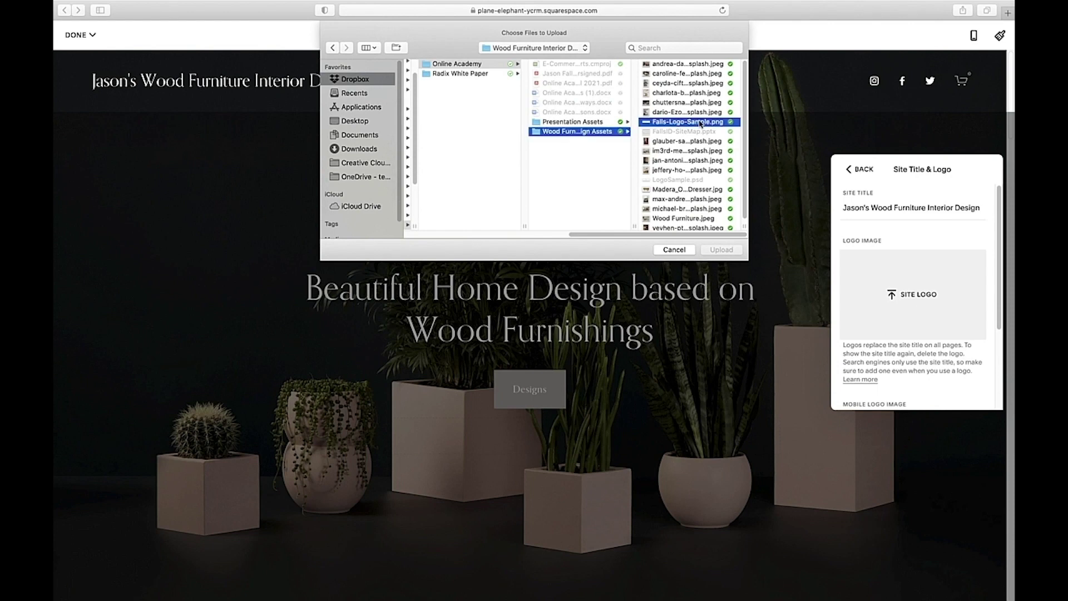
pyautogui.click(722, 249)
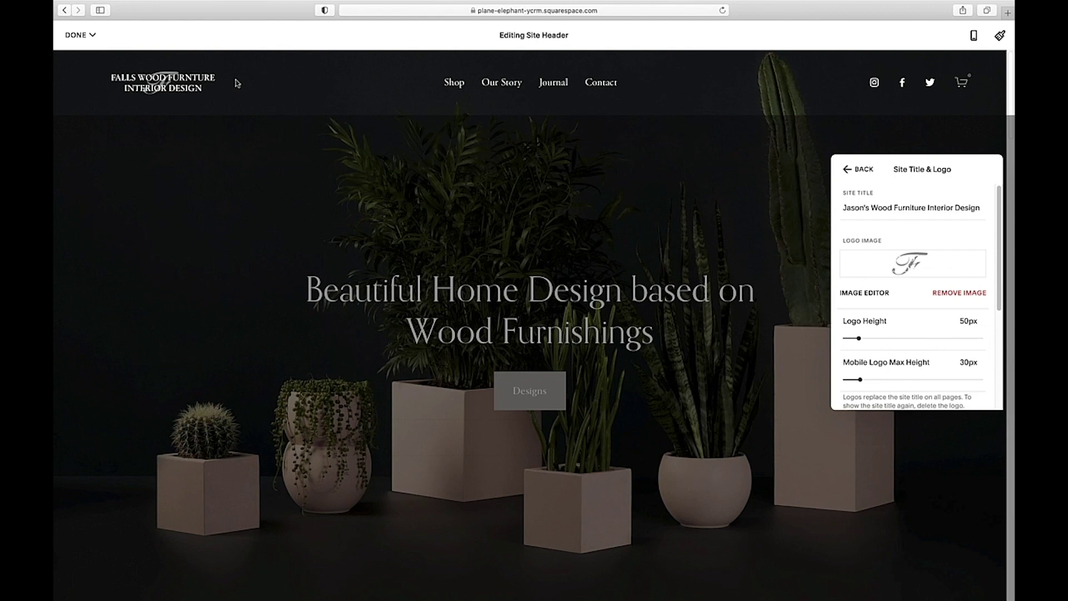
pyautogui.click(955, 295)
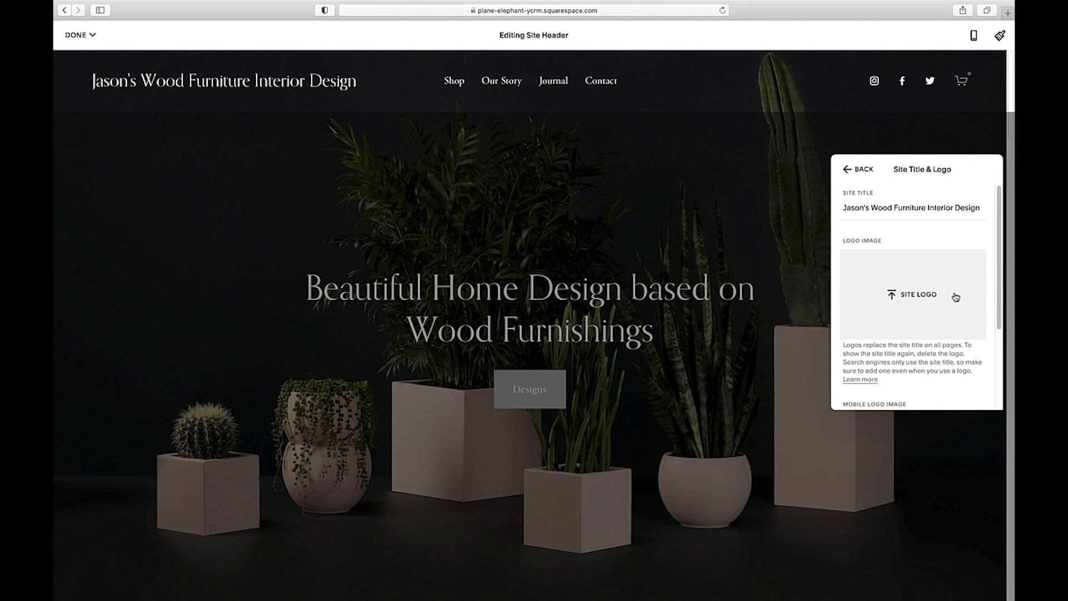
pyautogui.click(858, 169)
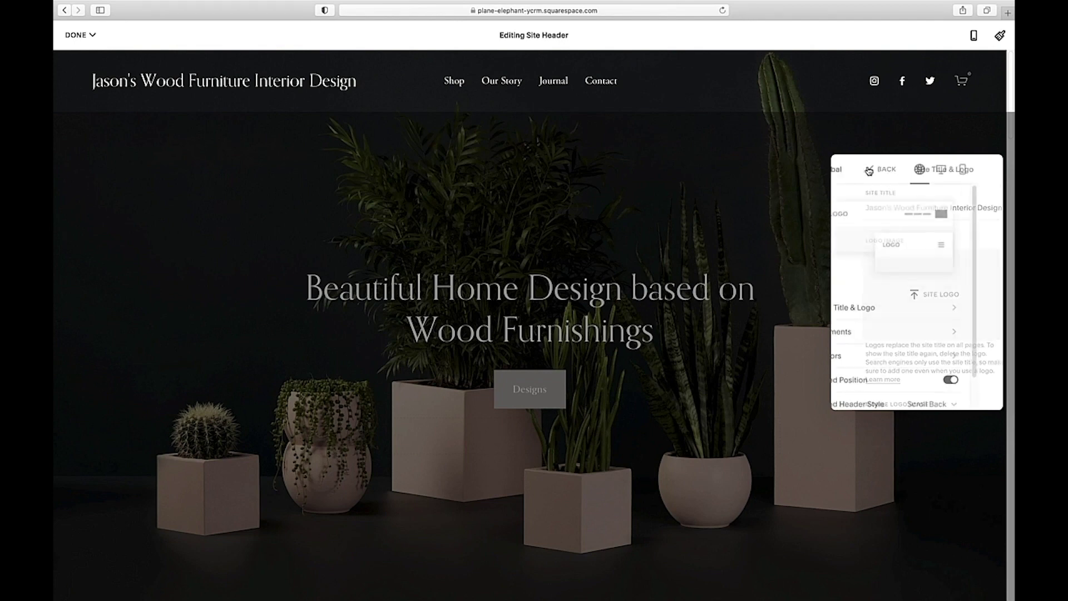
pyautogui.click(804, 167)
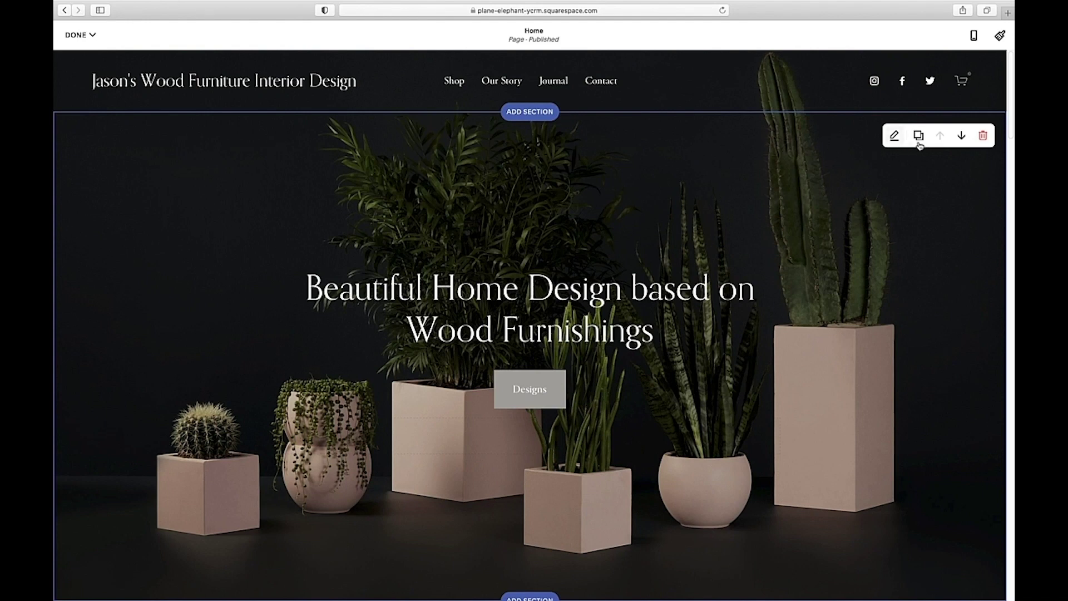
# Open the home banner section's settings showing its height and content width
pyautogui.click(893, 136)
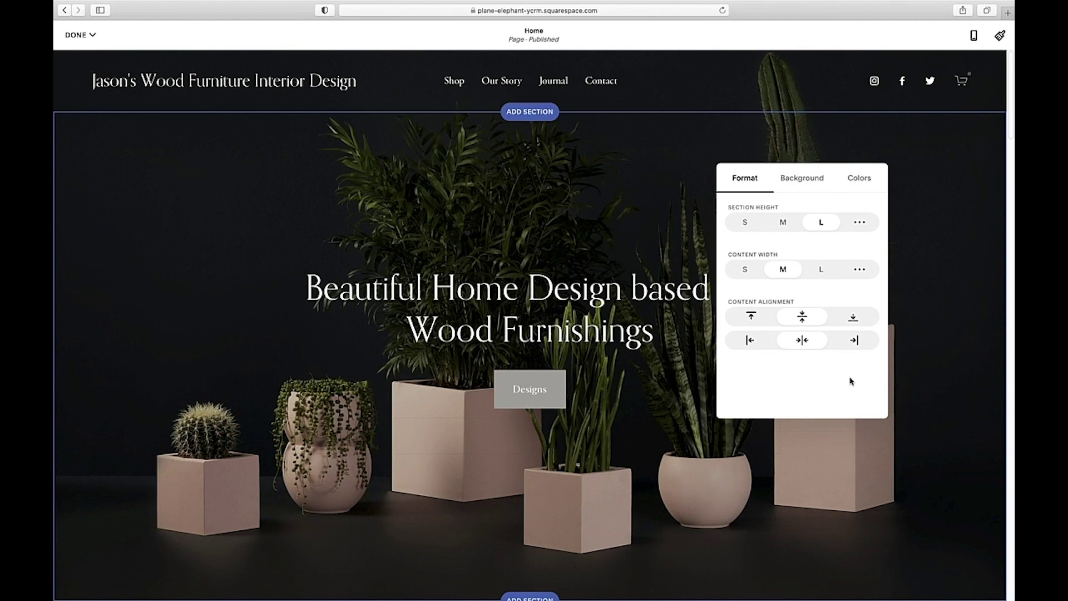
# Preview the Lightest 1, Lightest 2 and Bright 1 themes on the hero, then apply Dark 1
pyautogui.click(855, 181)
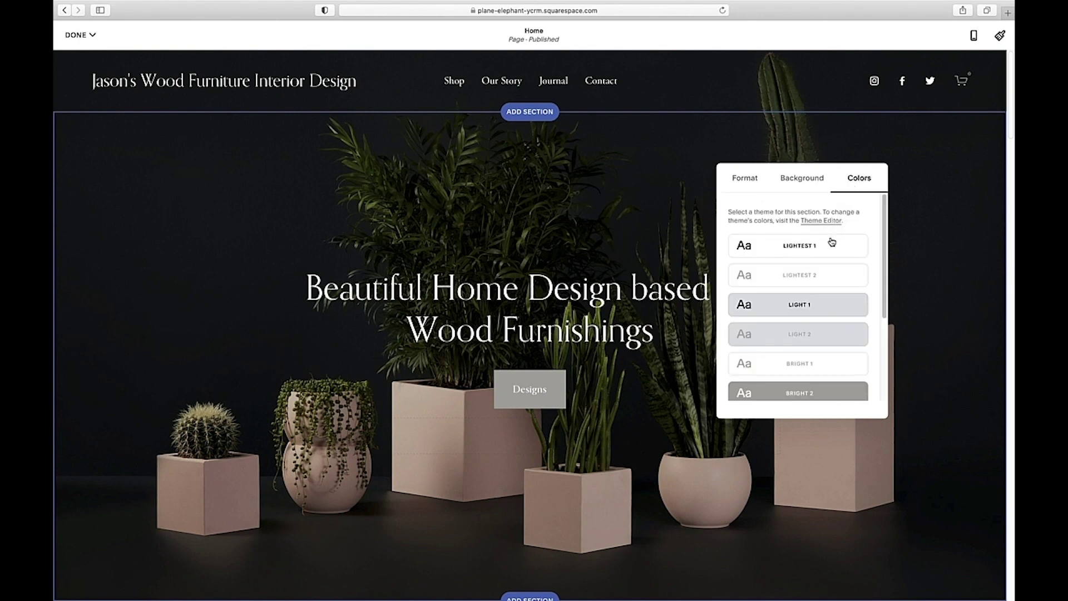
pyautogui.click(812, 249)
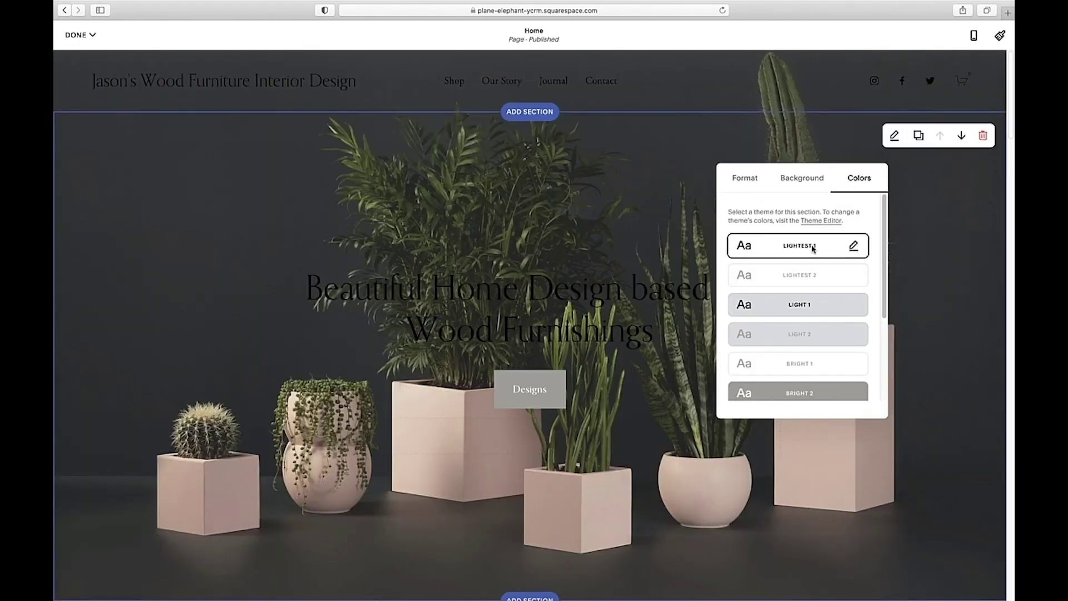
pyautogui.click(811, 285)
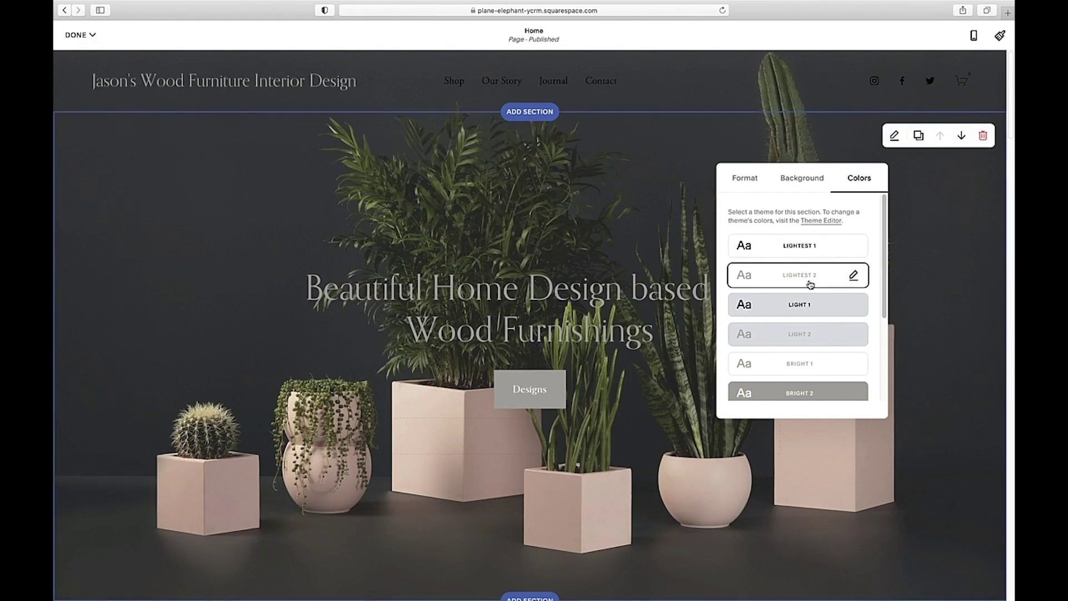
pyautogui.click(799, 363)
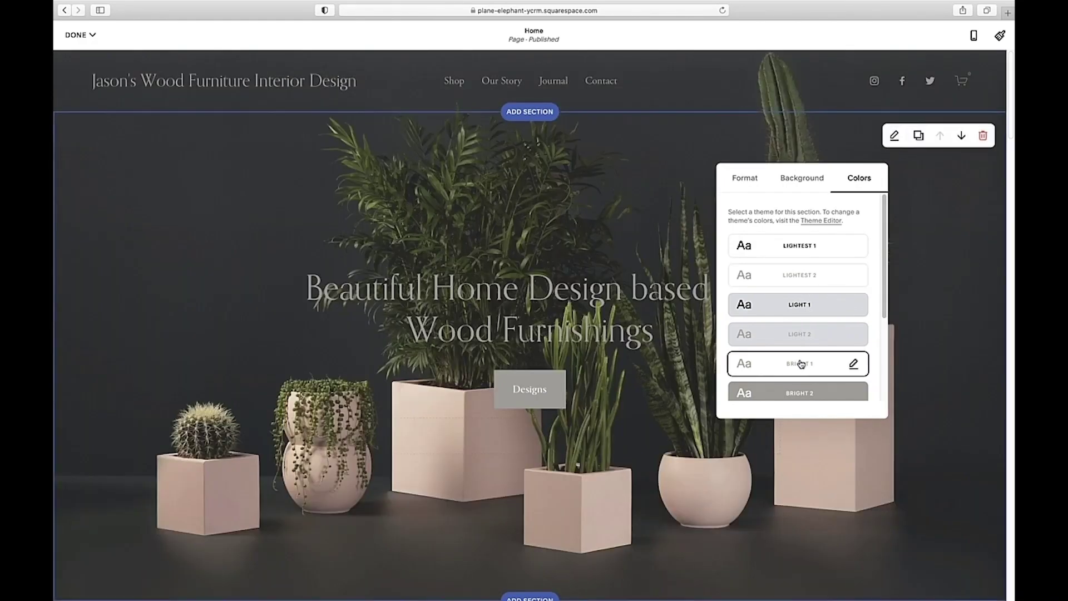
pyautogui.scroll(-3, 801, 364)
pyautogui.click(800, 358)
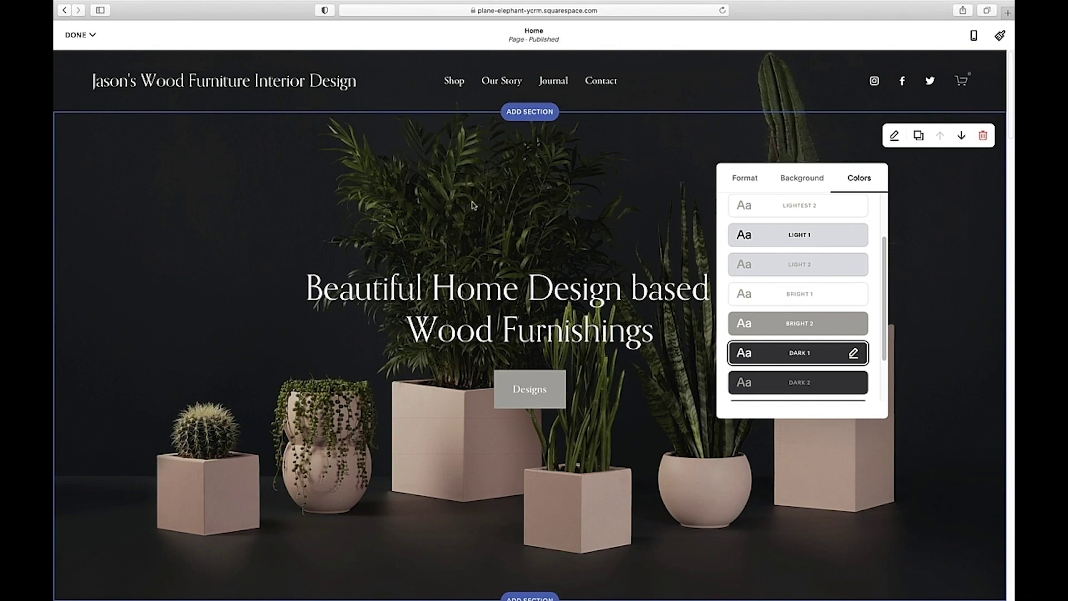
# Upload the dining-room photo as the hero background image and close the section settings
pyautogui.click(799, 182)
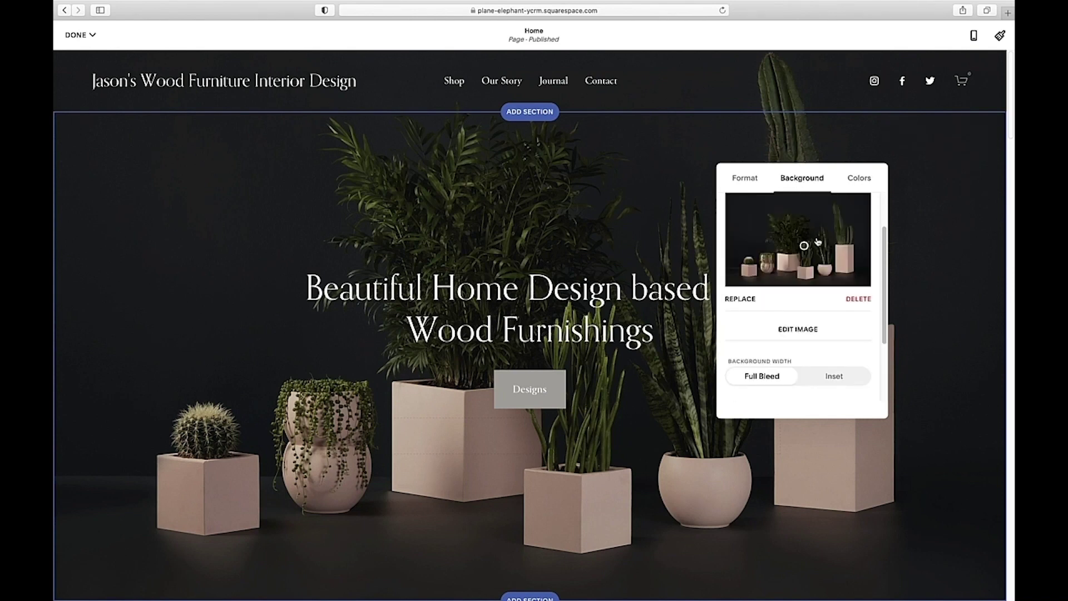
pyautogui.click(744, 301)
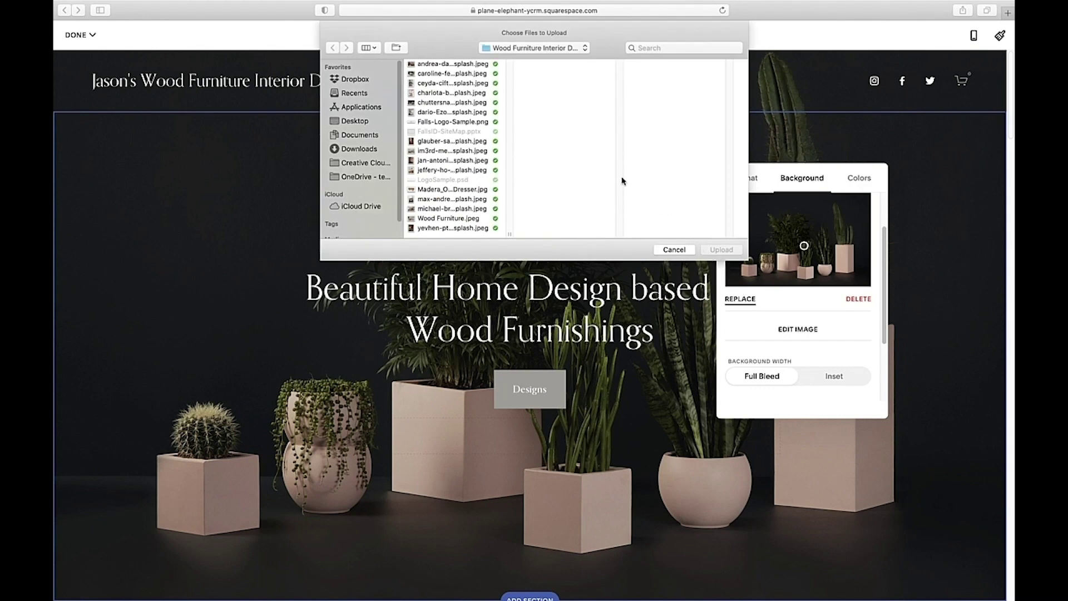
pyautogui.click(451, 208)
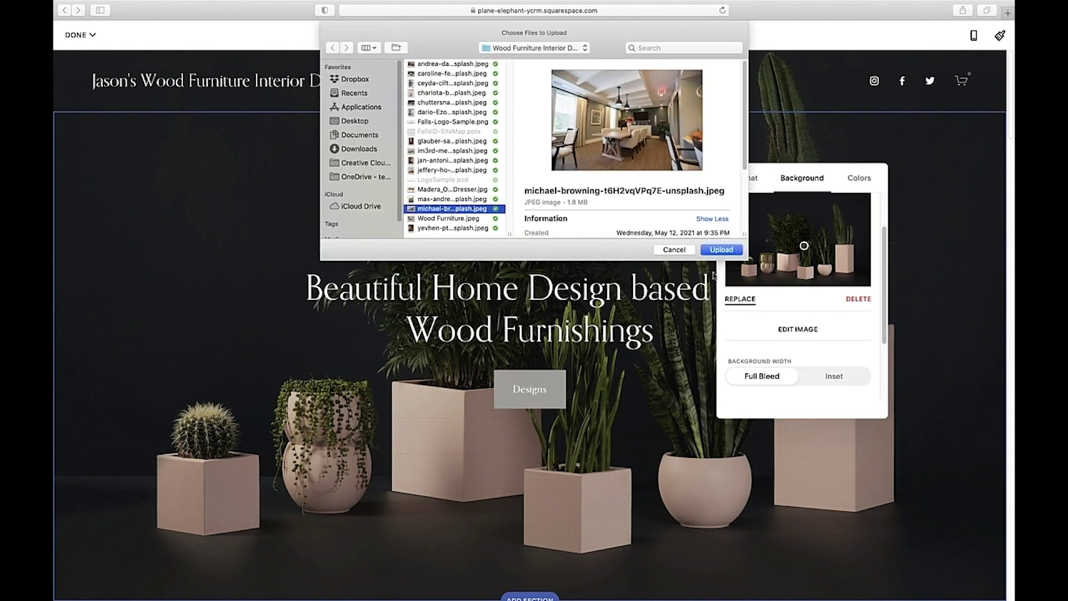
pyautogui.click(722, 250)
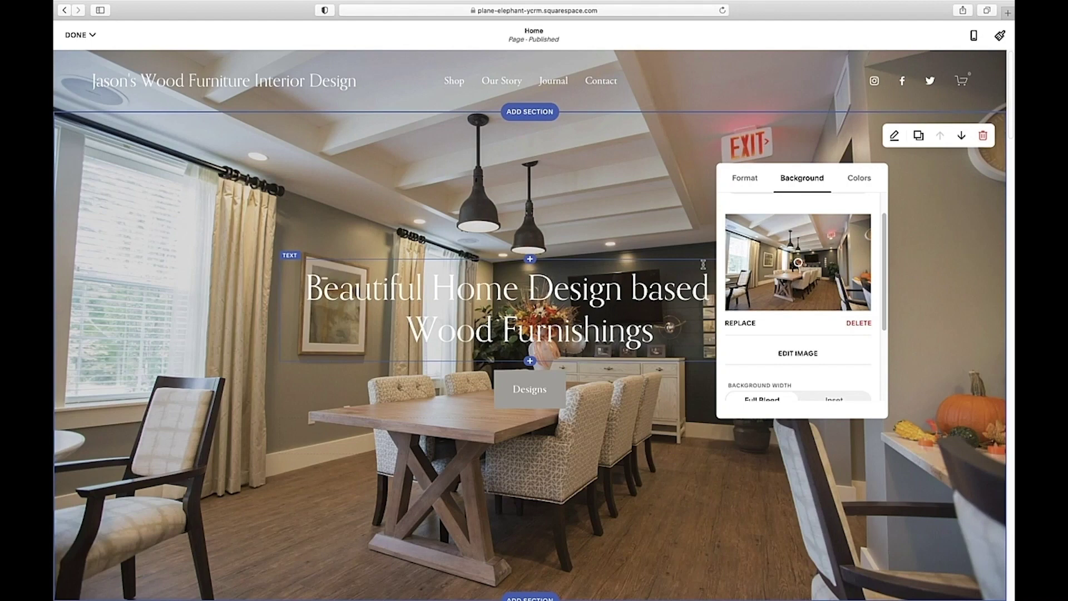
pyautogui.click(639, 192)
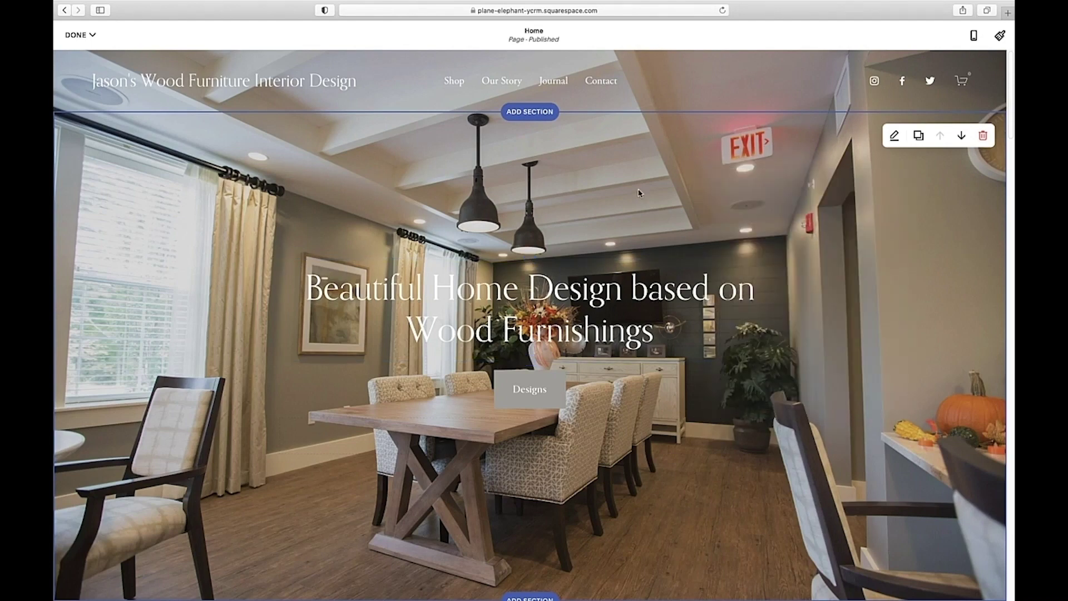
pyautogui.scroll(-2, 639, 192)
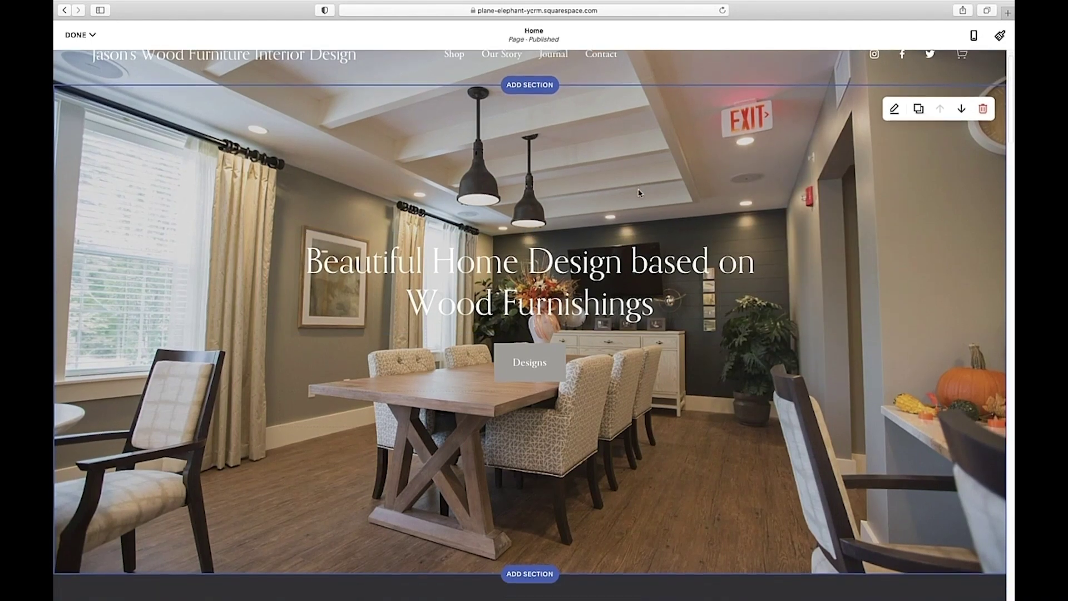
pyautogui.scroll(-5, 638, 192)
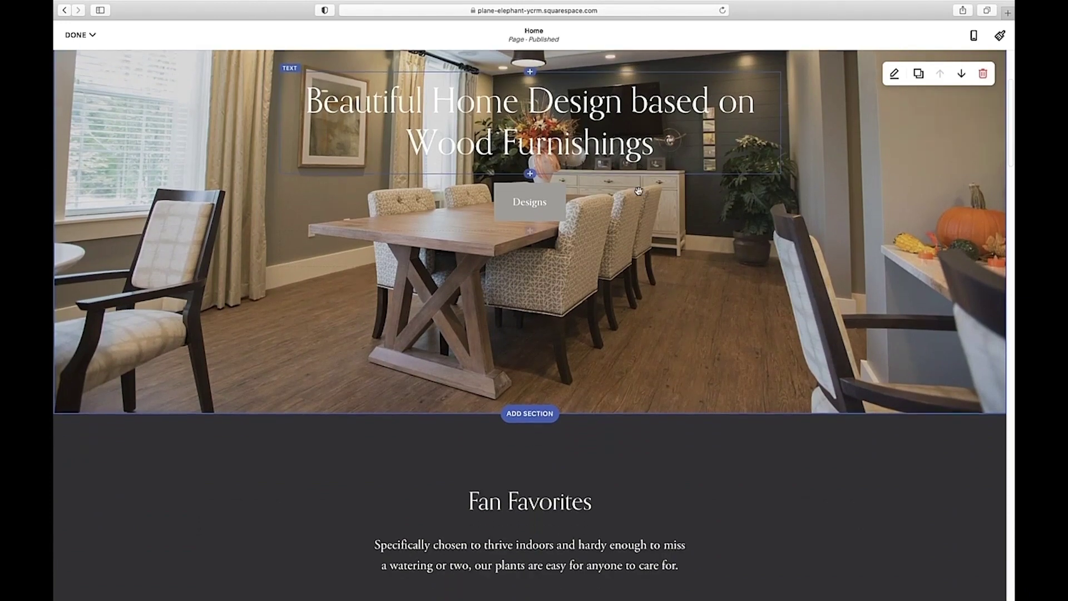
pyautogui.scroll(-5, 638, 194)
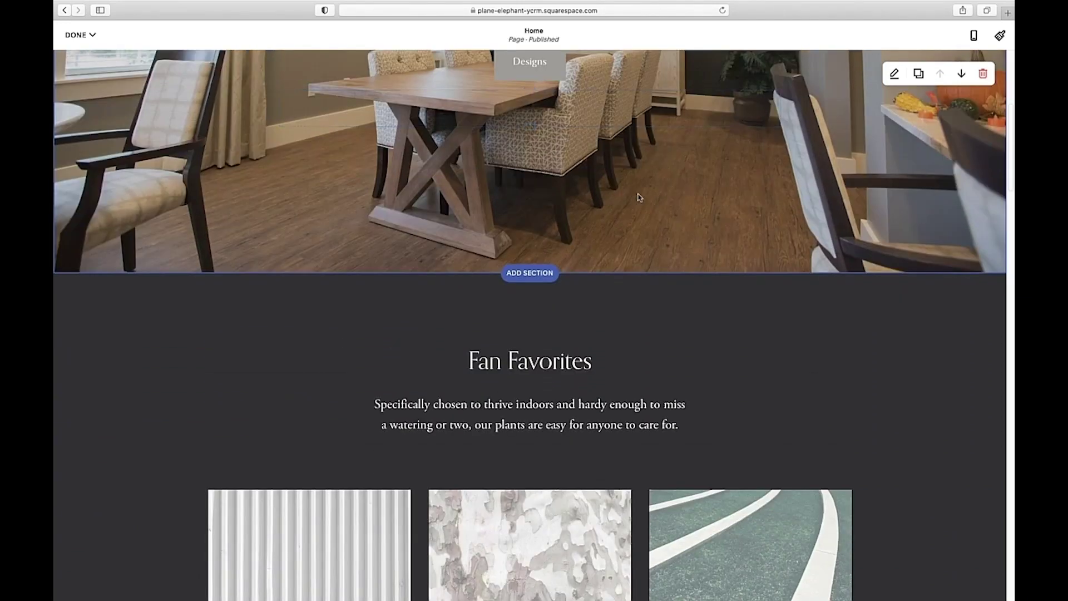
pyautogui.scroll(-4, 638, 197)
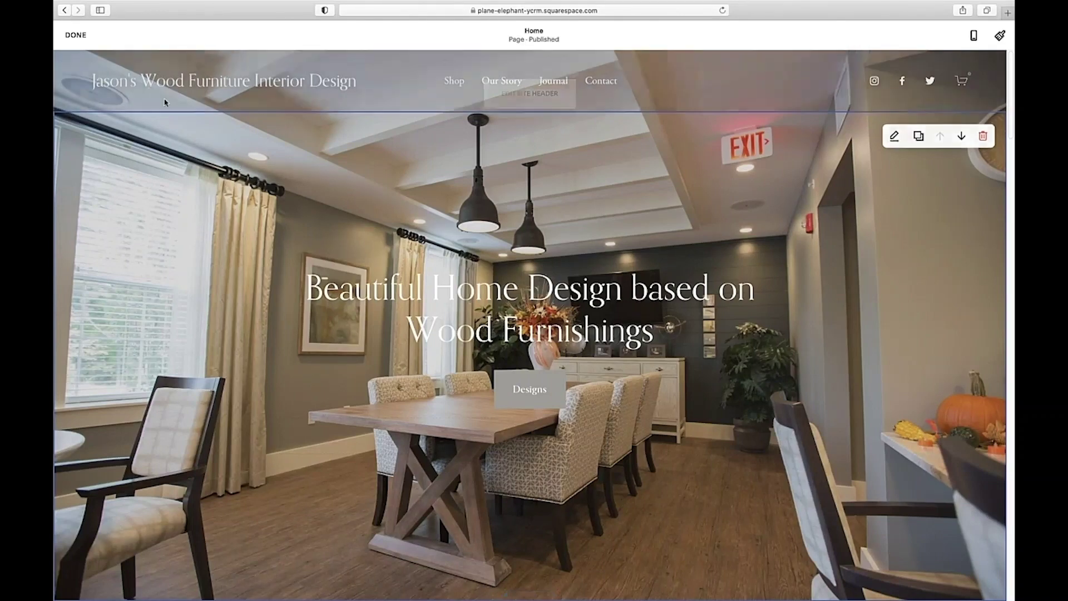
# Finish editing the home page and drag Journal above Our Story in Main Navigation
pyautogui.click(76, 36)
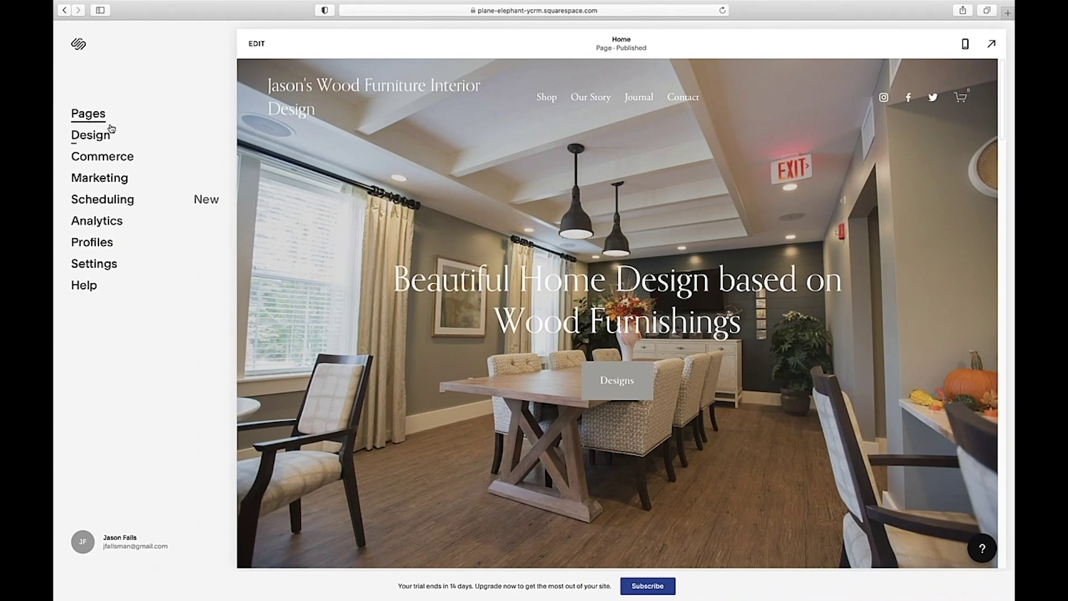
pyautogui.click(89, 117)
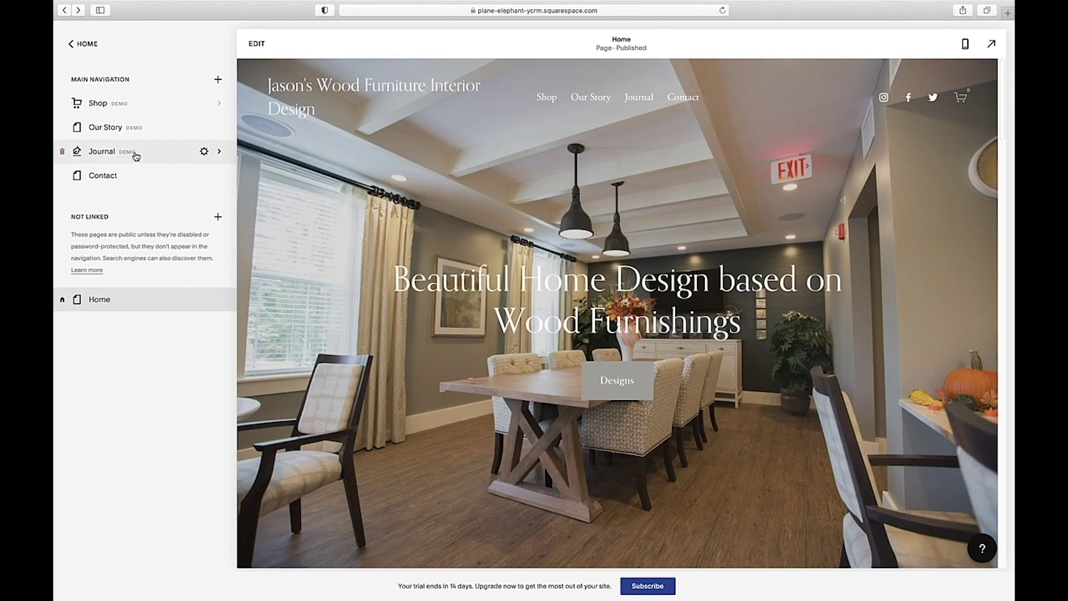
pyautogui.moveTo(135, 156); pyautogui.dragTo(124, 127)
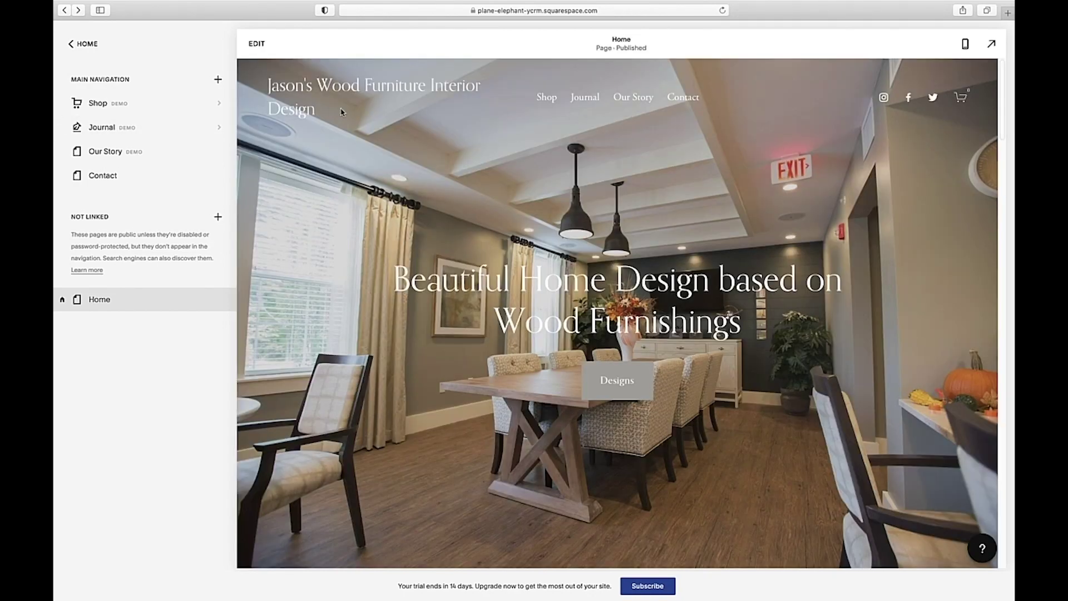
pyautogui.moveTo(200, 105)
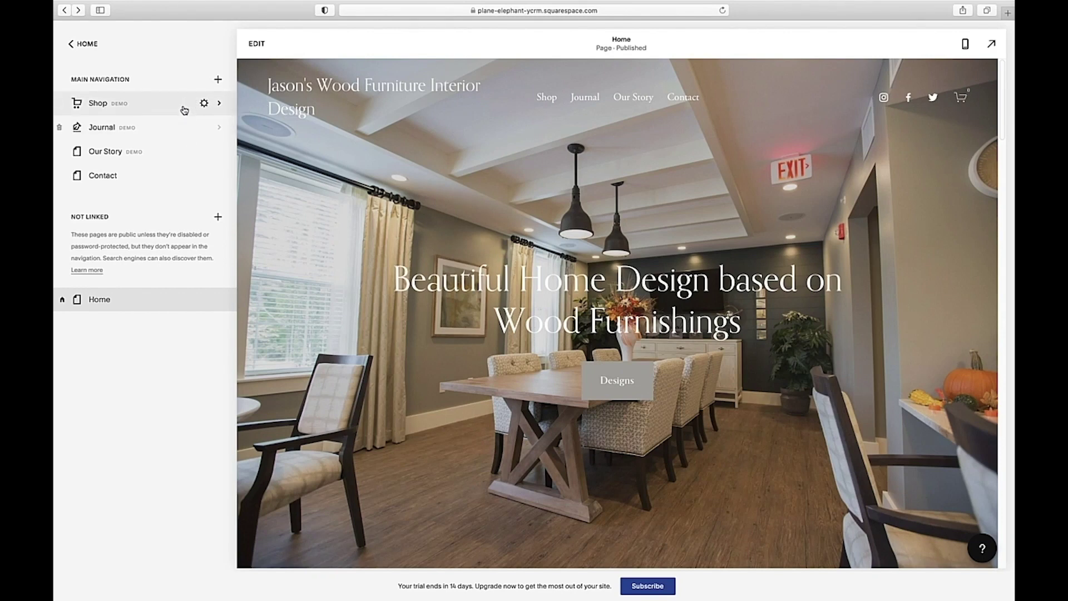
# Open the Page Layouts picker from Main Navigation's + and browse the Services layouts
pyautogui.click(218, 81)
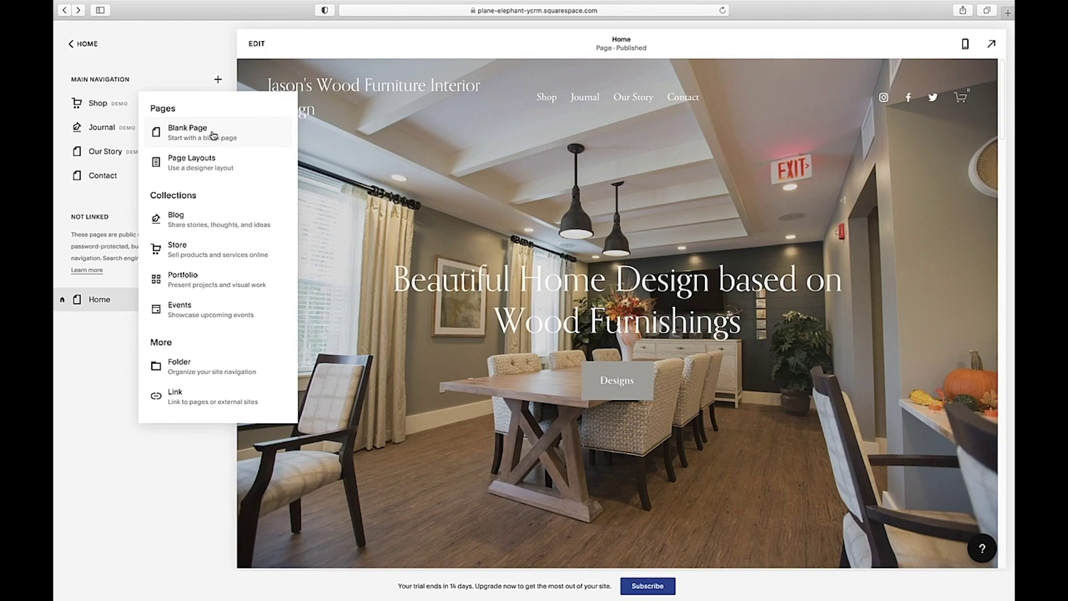
pyautogui.click(212, 165)
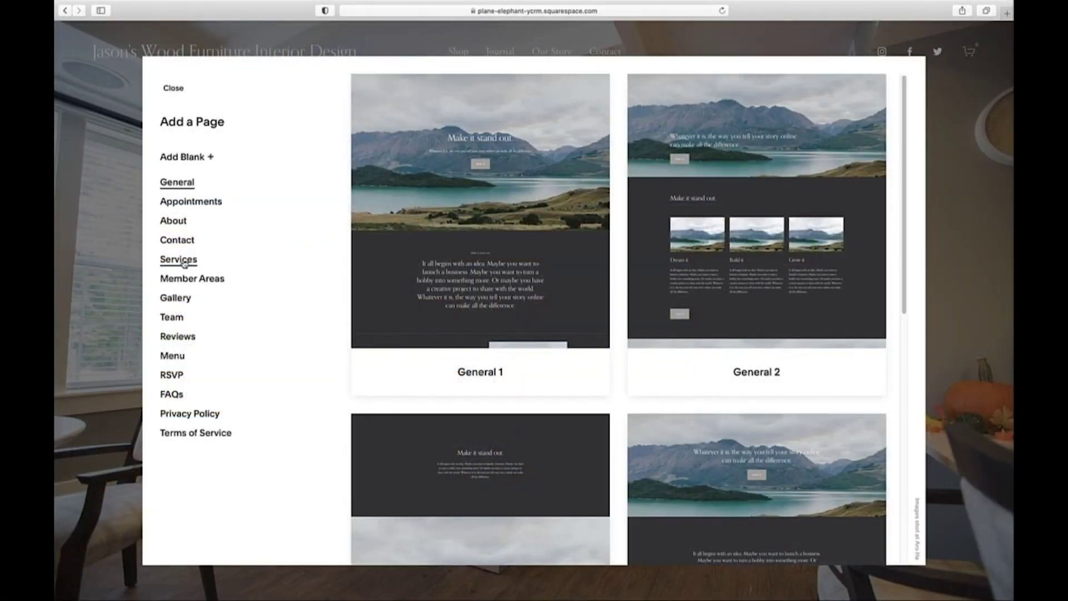
pyautogui.click(185, 265)
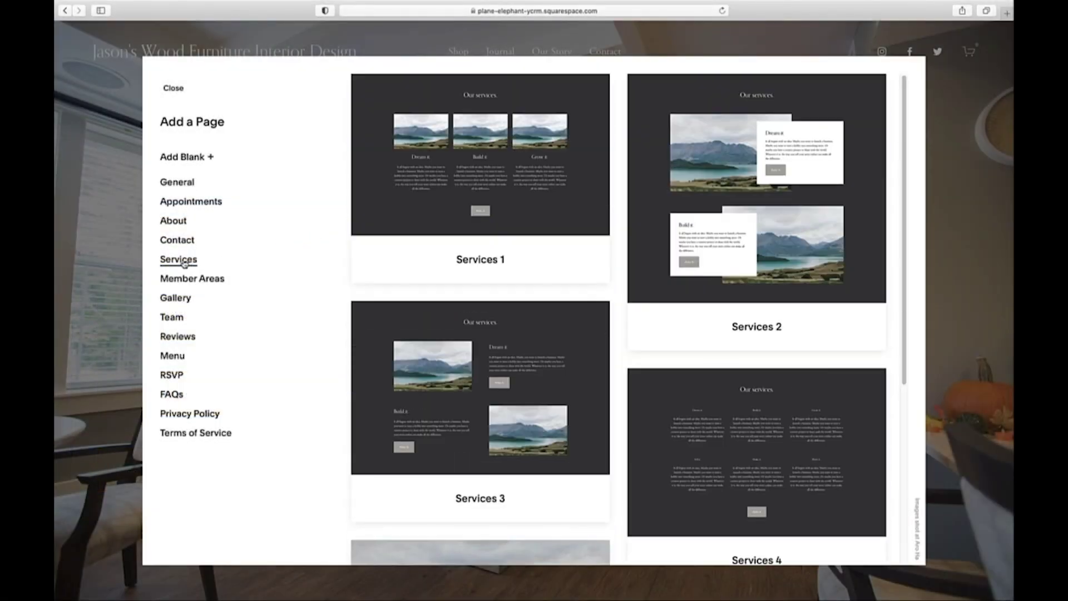
# Add a page from the Services 1 template with its 'Our services.' section
pyautogui.click(472, 172)
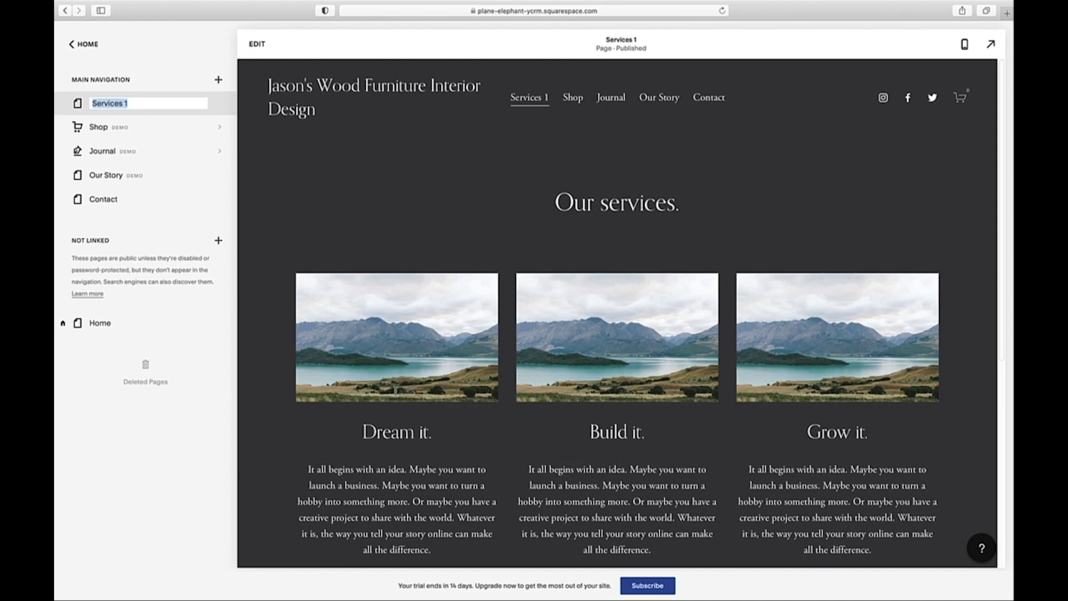
# Accept the name Services 1 and move the page directly below Shop
pyautogui.press('Return')
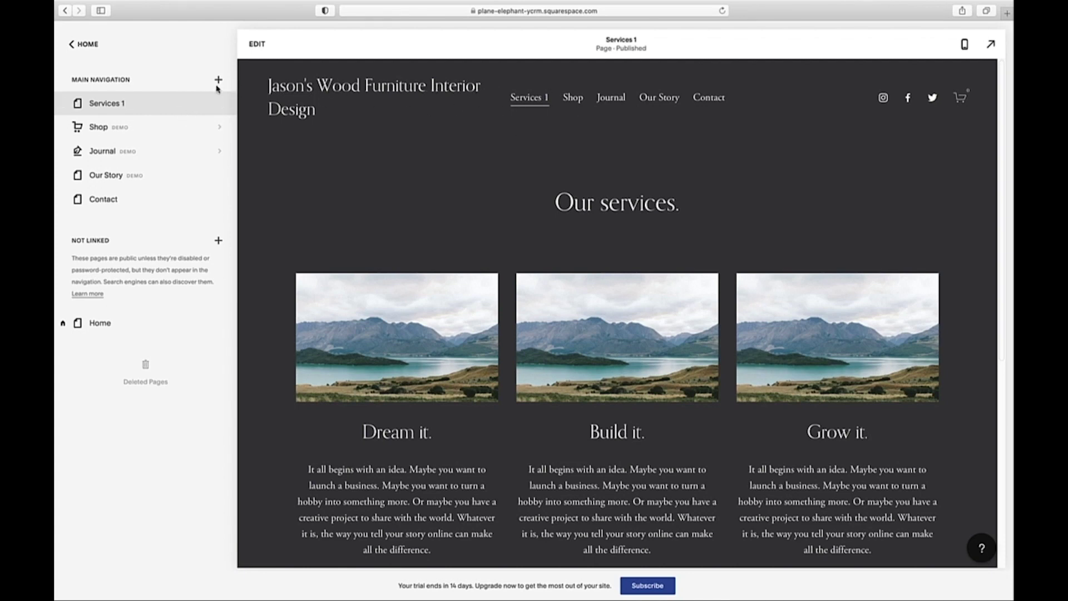
pyautogui.moveTo(119, 104); pyautogui.dragTo(110, 129)
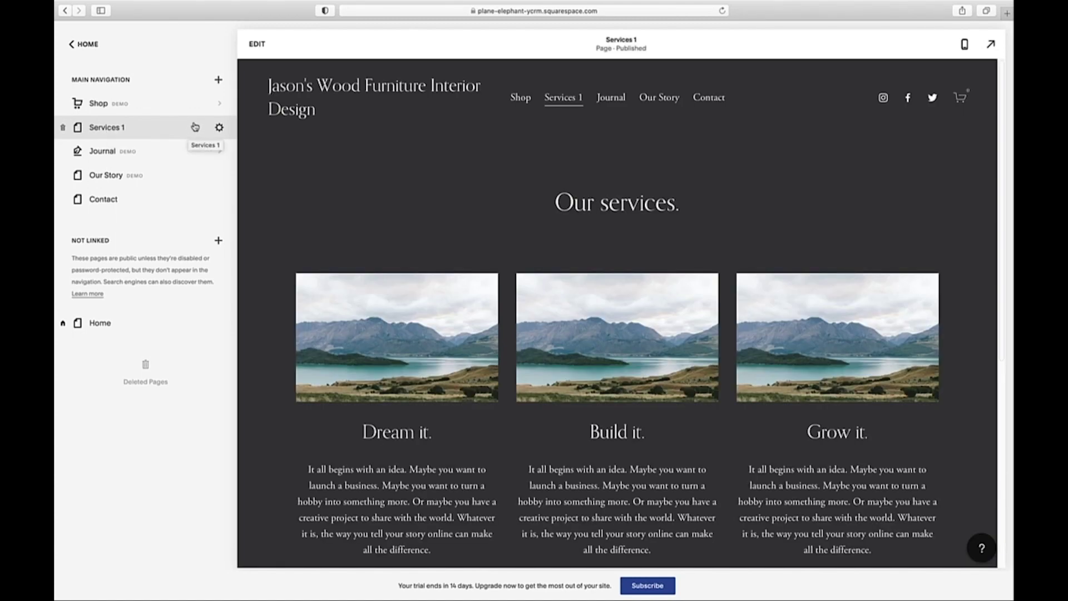
# Pick the About 1 template from the Page Layouts About category as a new page
pyautogui.click(219, 81)
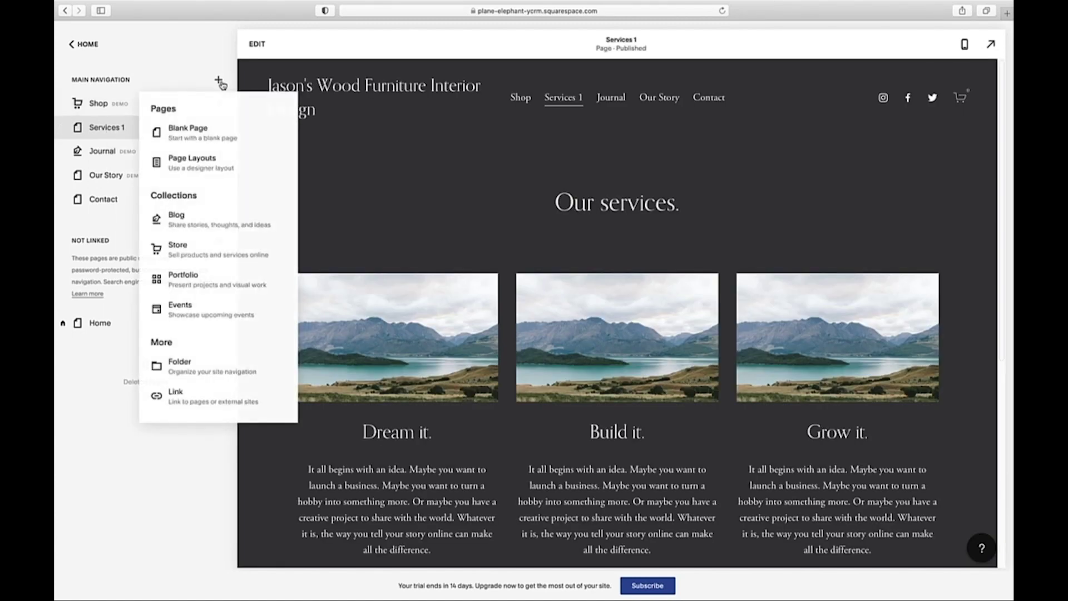
pyautogui.click(213, 162)
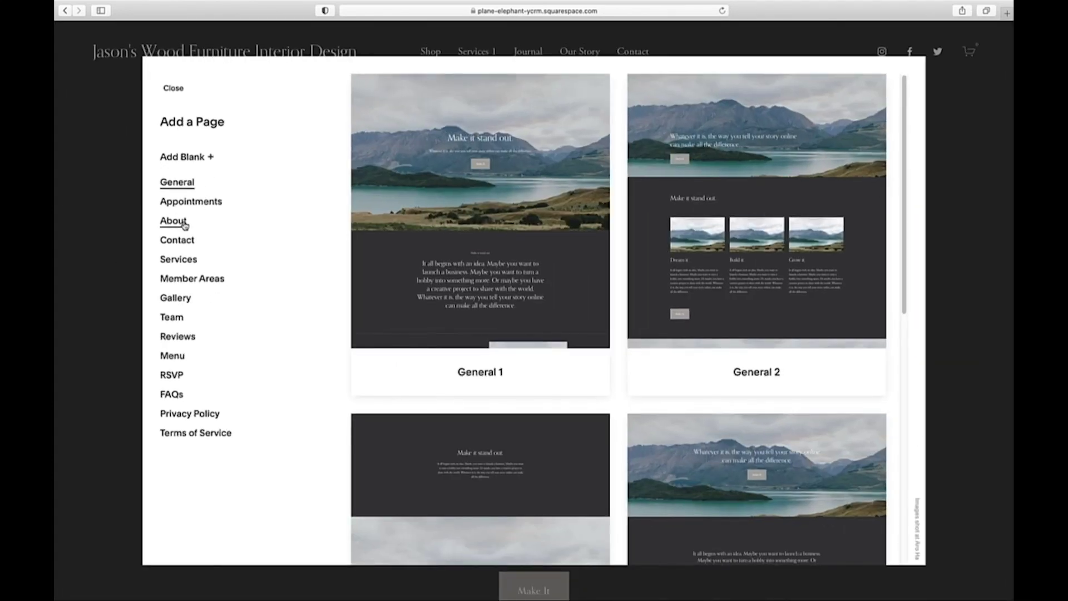
pyautogui.click(185, 225)
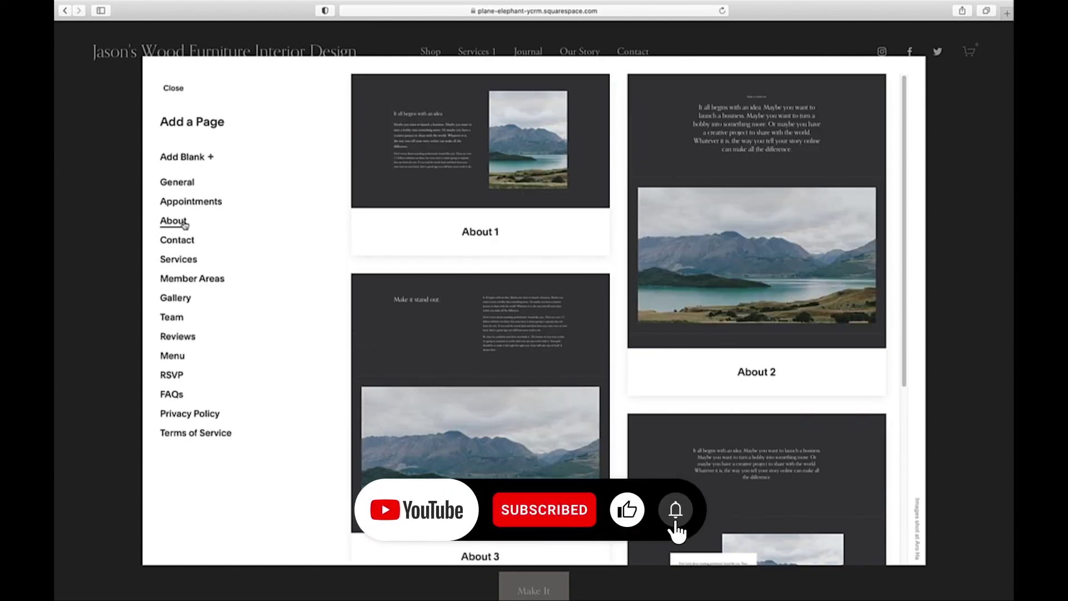
pyautogui.click(452, 188)
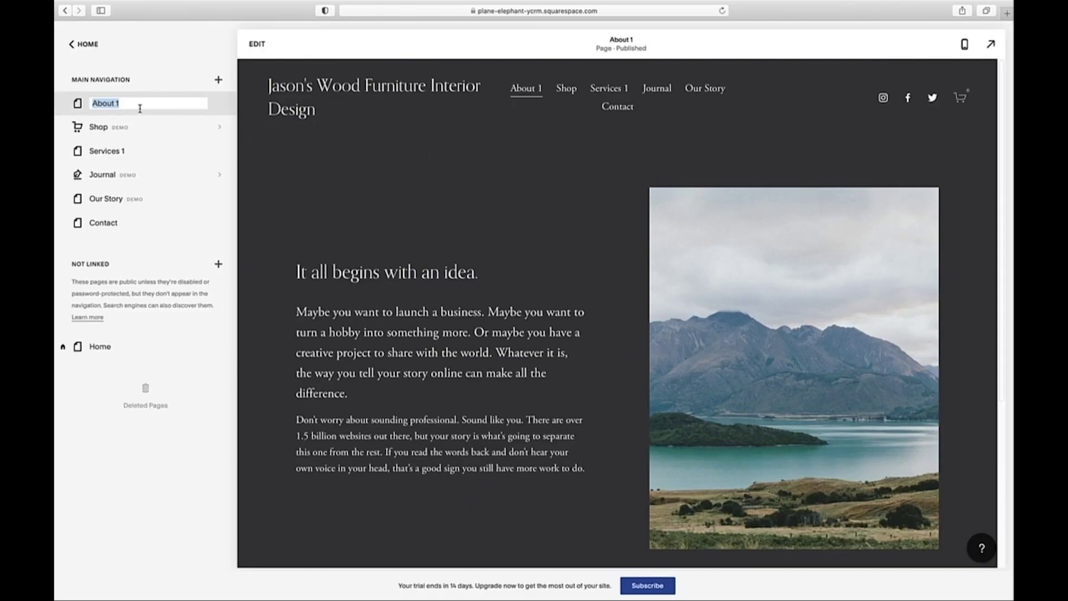
# Name the new page 'Interior Design' and drag it into the Not Linked section
pyautogui.write('Interior Design')
pyautogui.press('Return')
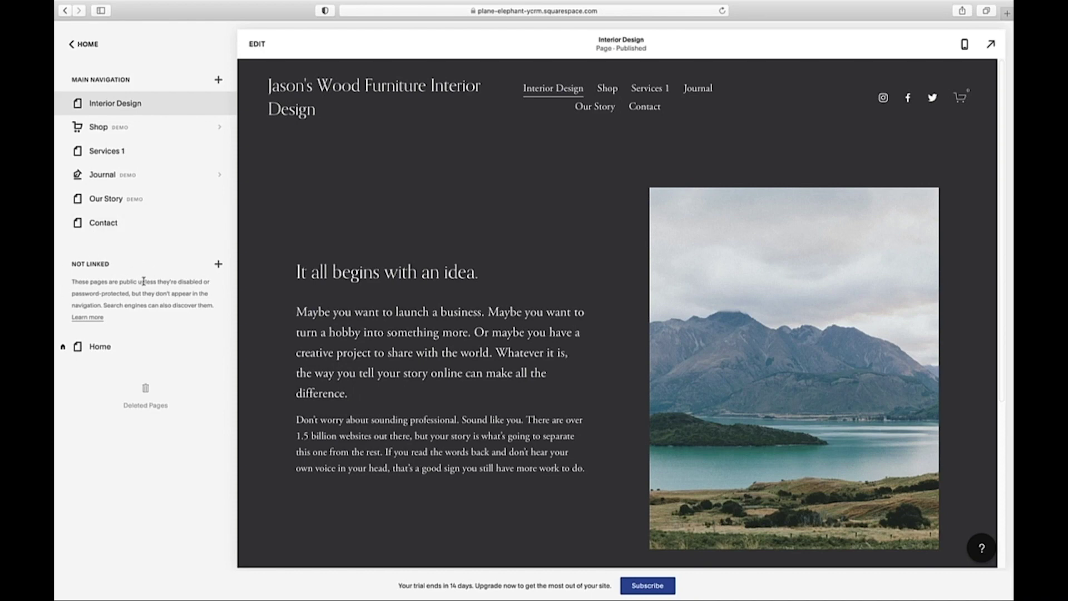
pyautogui.moveTo(129, 107); pyautogui.dragTo(119, 332)
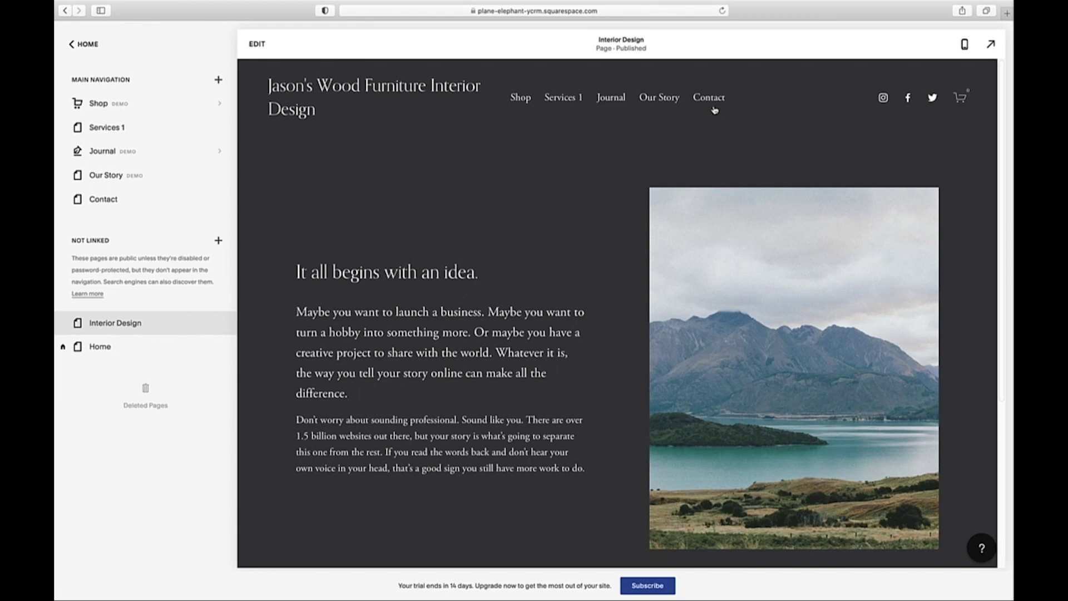
# On Services 1, change the 'Dream it.' heading to 'Interior Design' and select it for linking
pyautogui.click(118, 129)
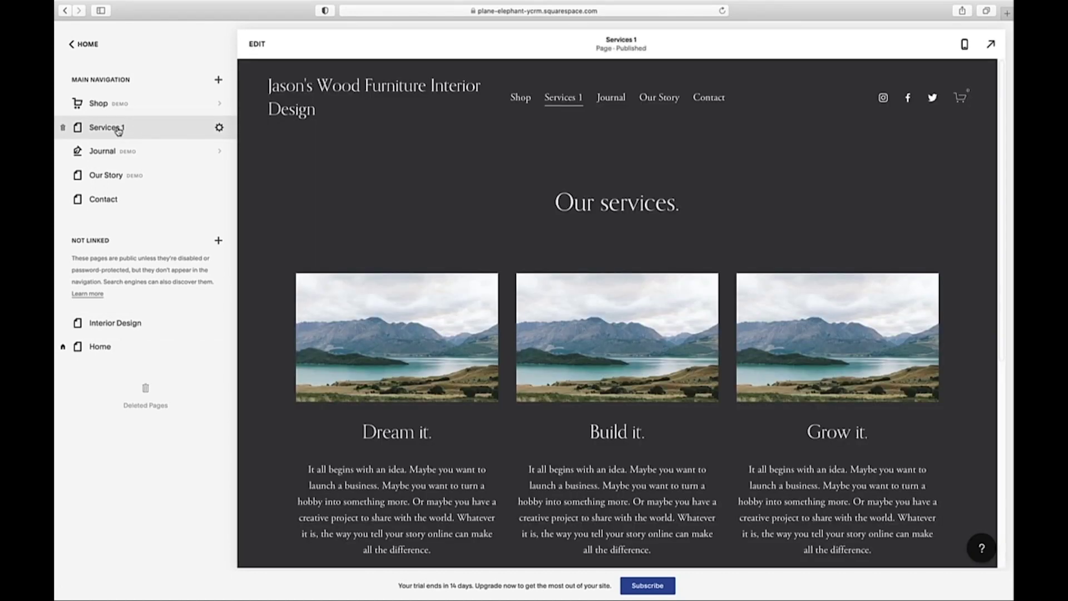
pyautogui.click(257, 46)
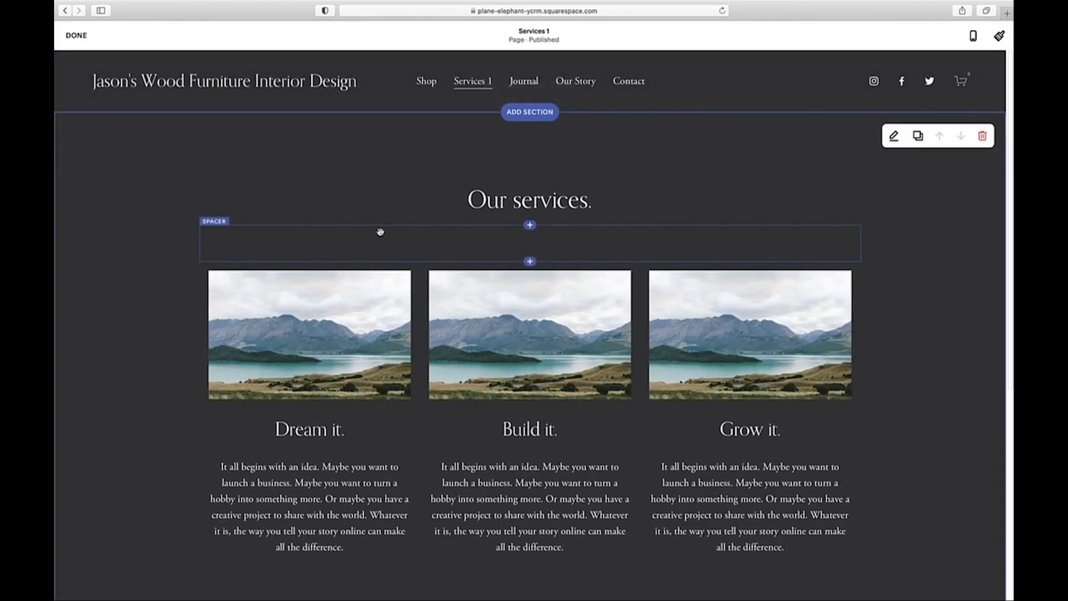
pyautogui.click(322, 431)
pyautogui.tripleClick(322, 431)
pyautogui.write('Inter')
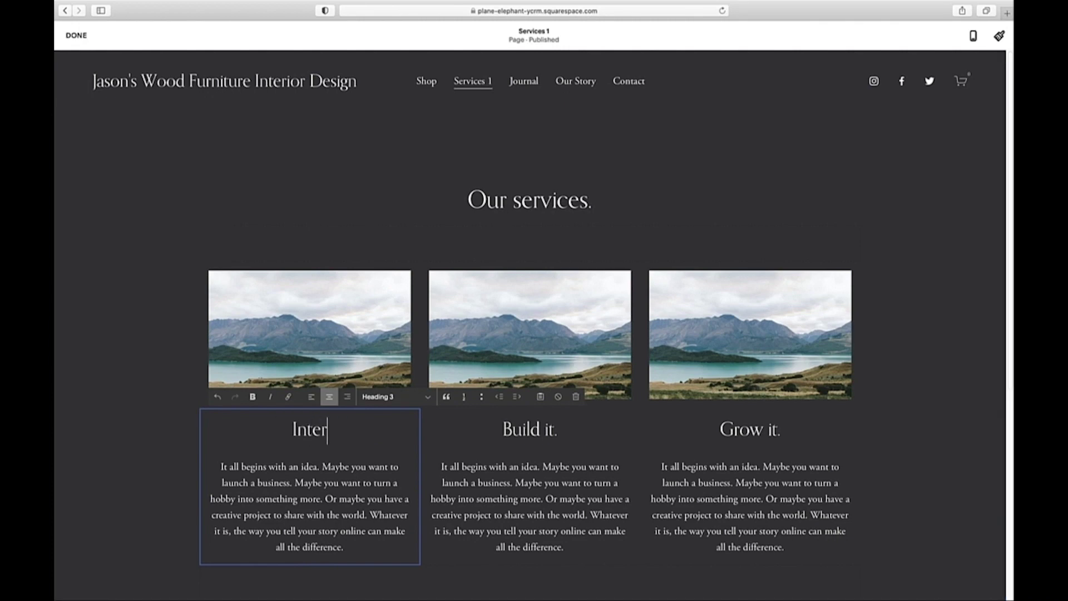
pyautogui.write('ior Design')
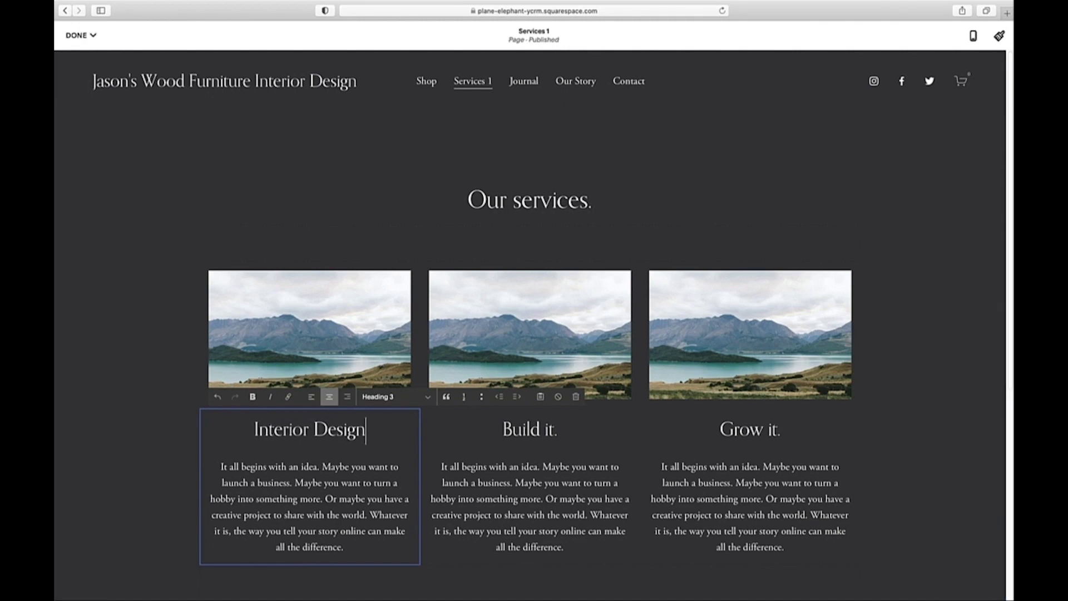
pyautogui.tripleClick(306, 429)
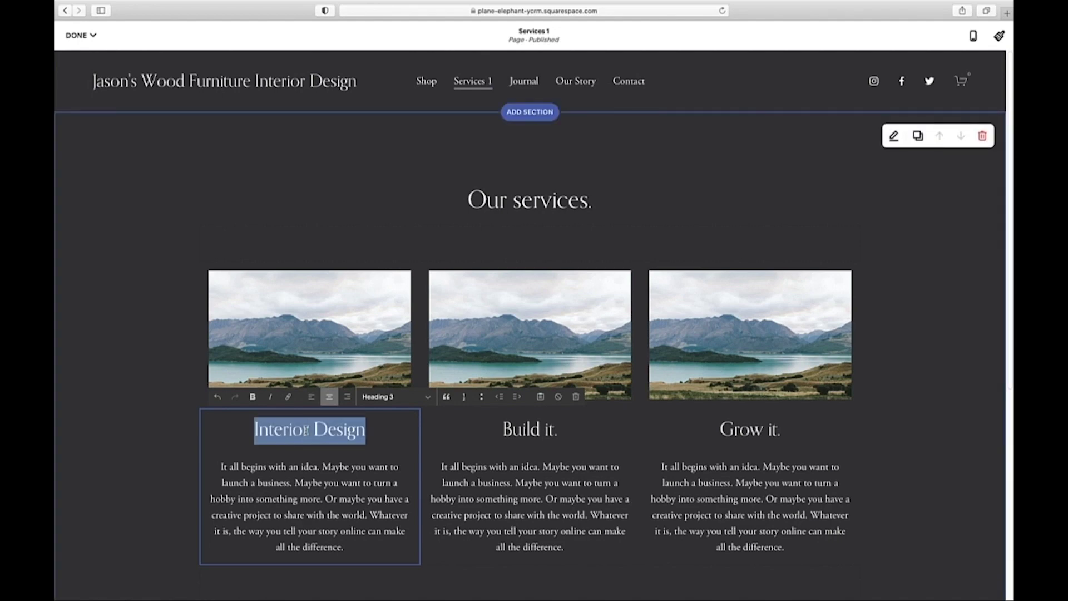
pyautogui.click(287, 398)
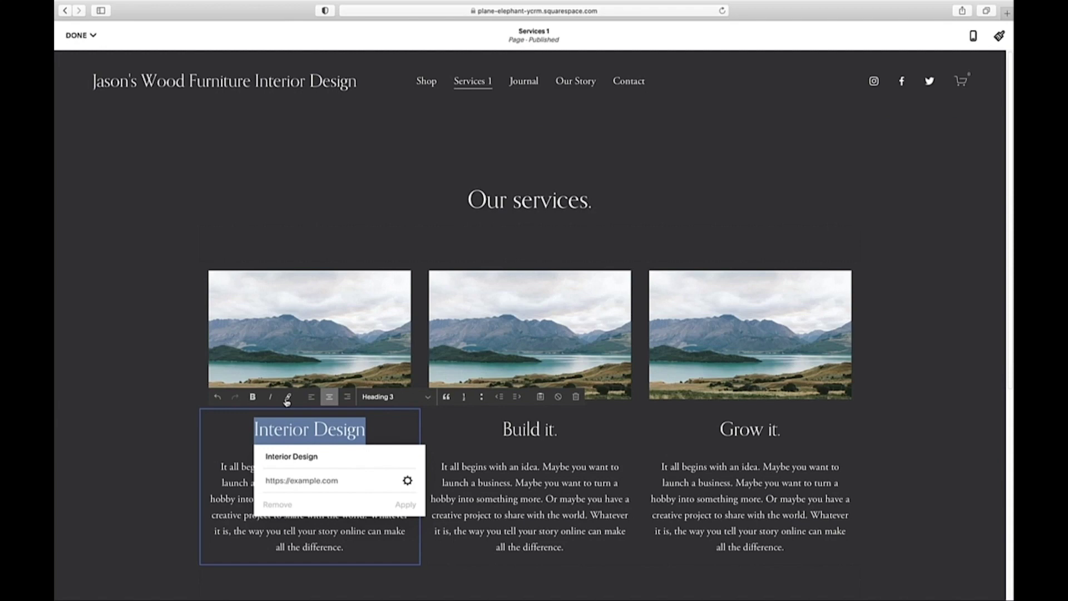
# Link the heading to the Interior Design page (/interior-design) in the Link Editor and save
pyautogui.click(408, 482)
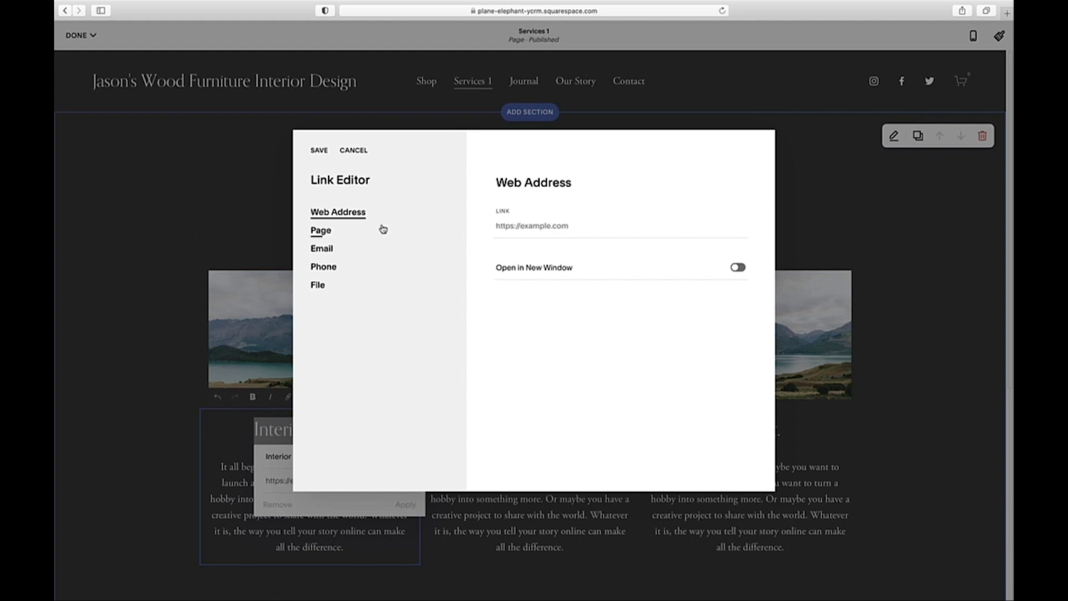
pyautogui.click(319, 232)
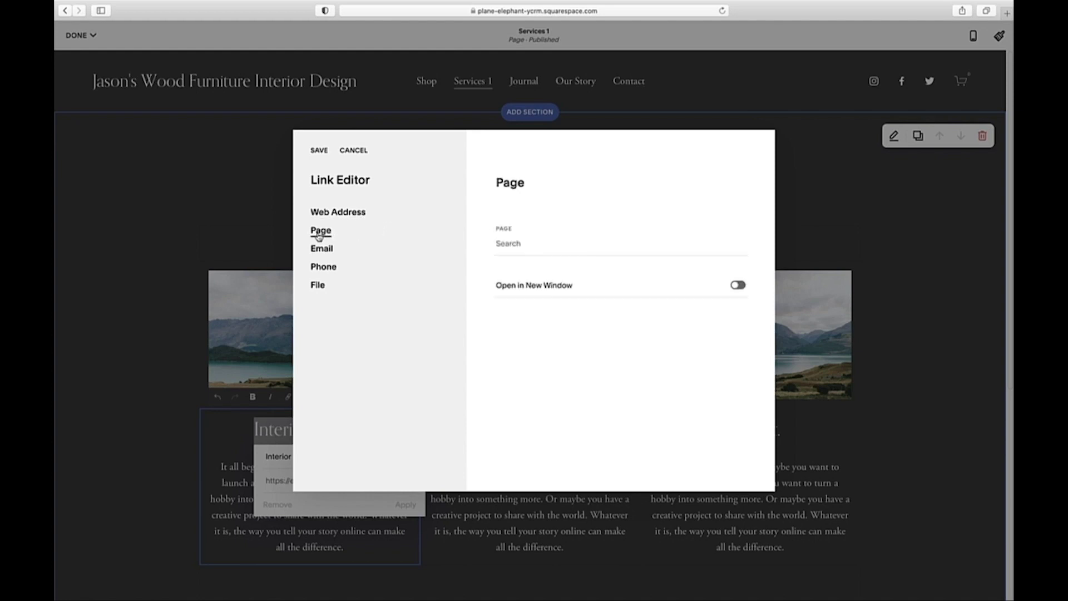
pyautogui.click(520, 245)
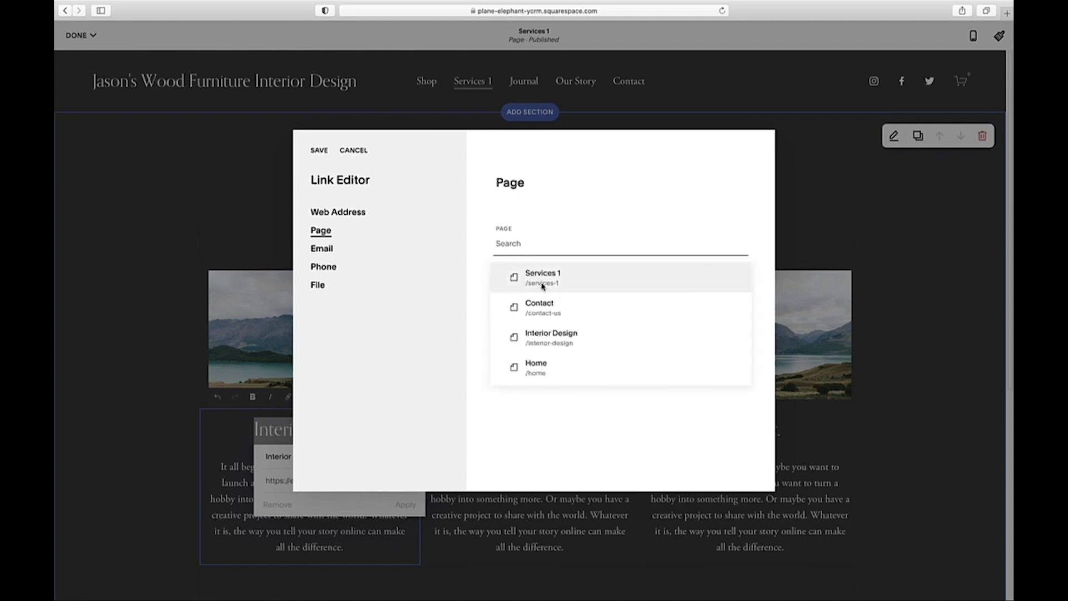
pyautogui.click(551, 340)
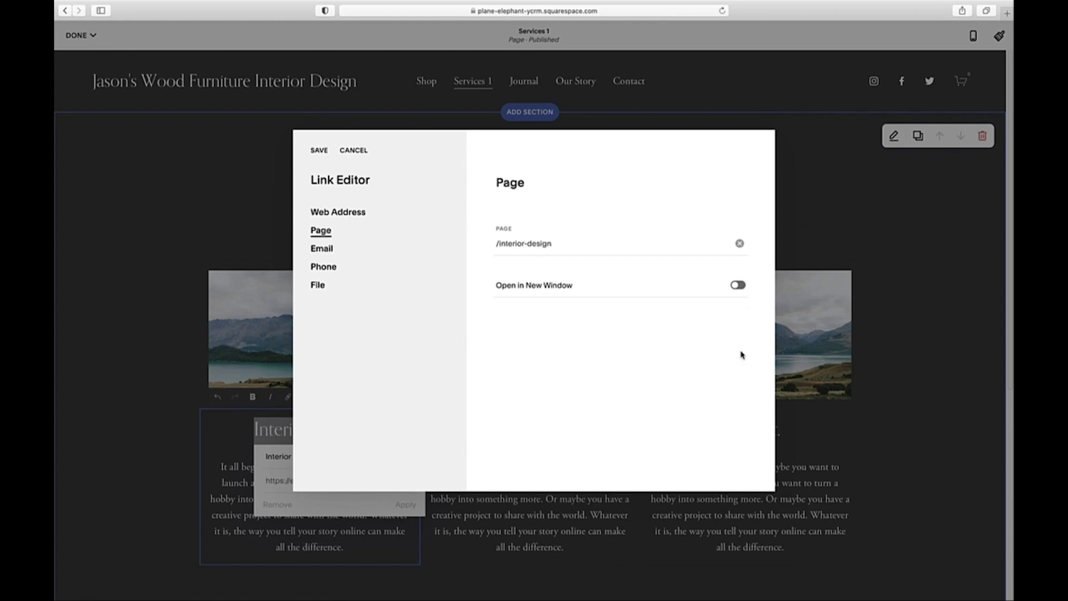
pyautogui.click(317, 154)
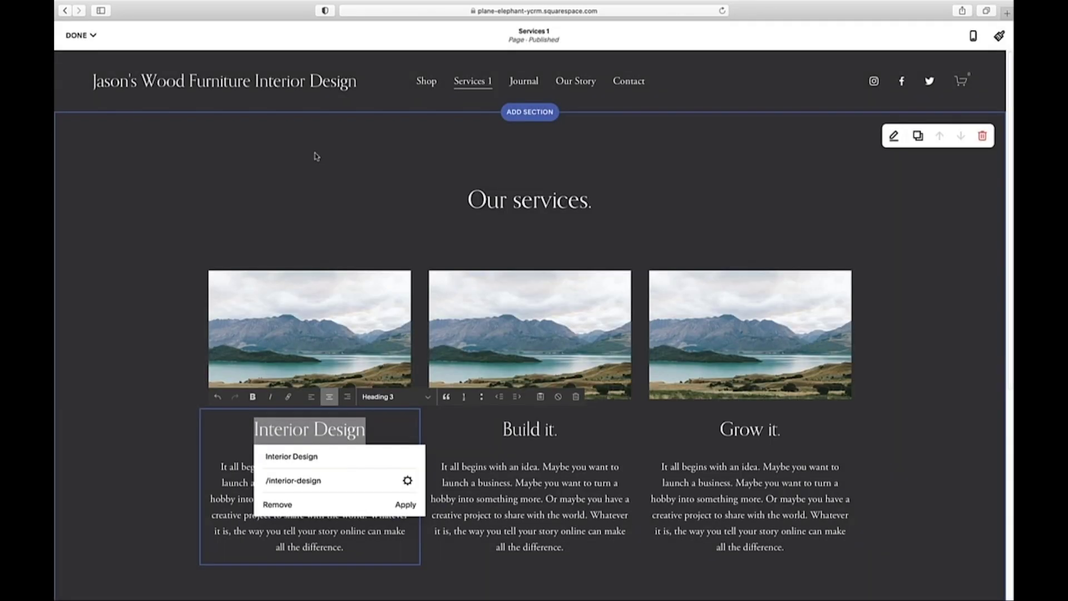
# Apply the Interior Design heading link, save the Services 1 page, then follow the link to test it
pyautogui.click(406, 505)
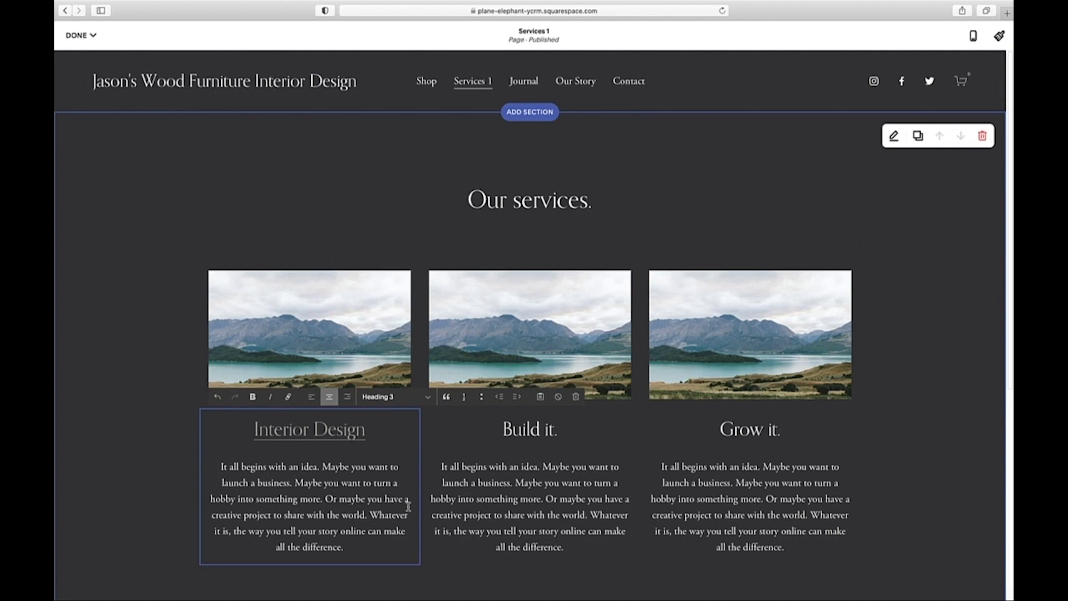
pyautogui.click(324, 435)
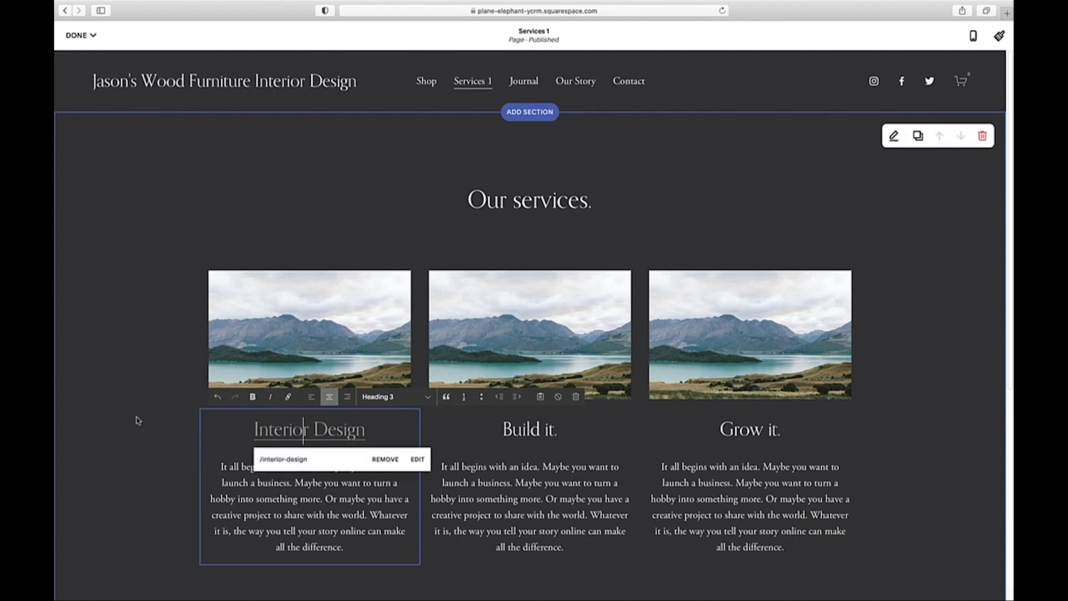
pyautogui.click(78, 36)
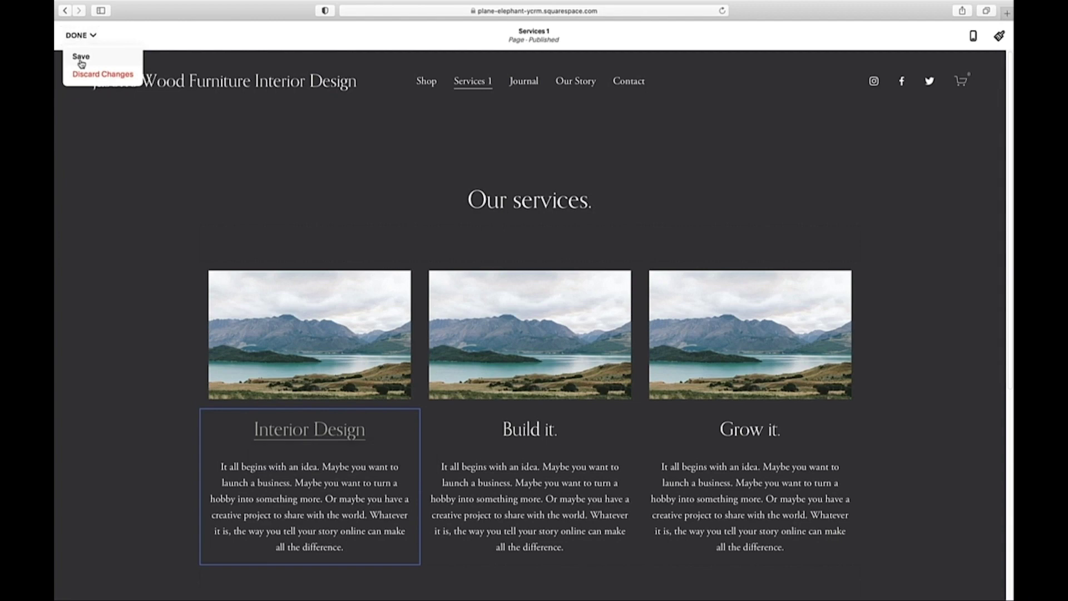
pyautogui.click(79, 62)
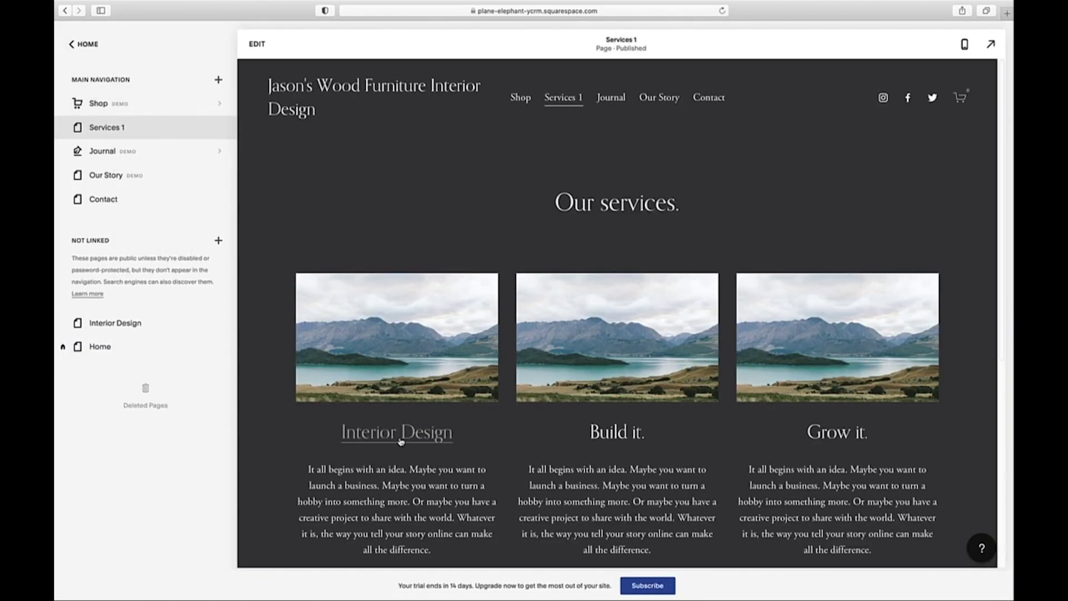
pyautogui.click(401, 442)
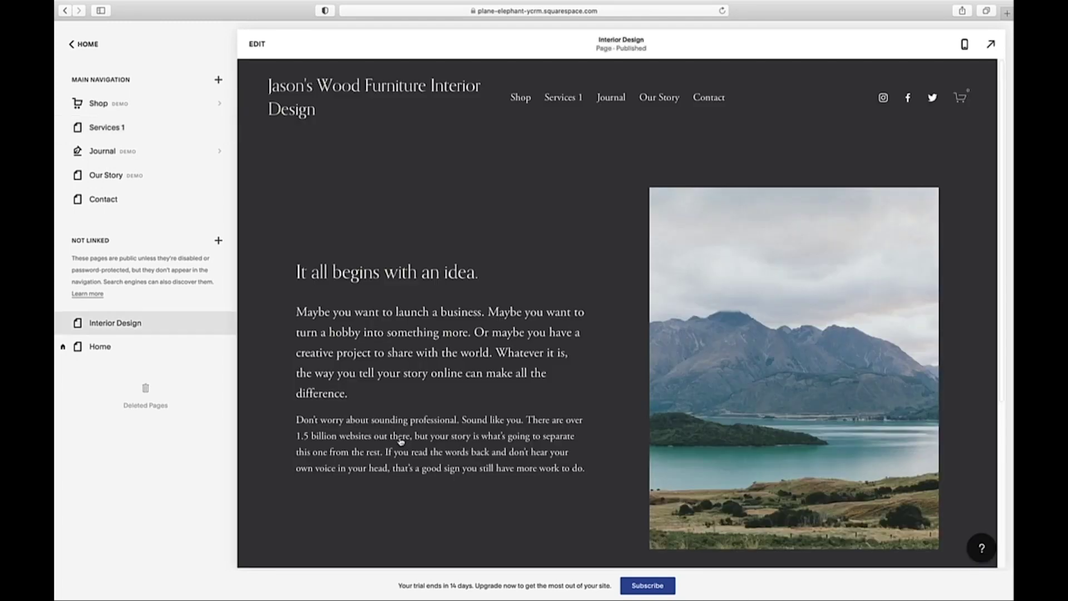